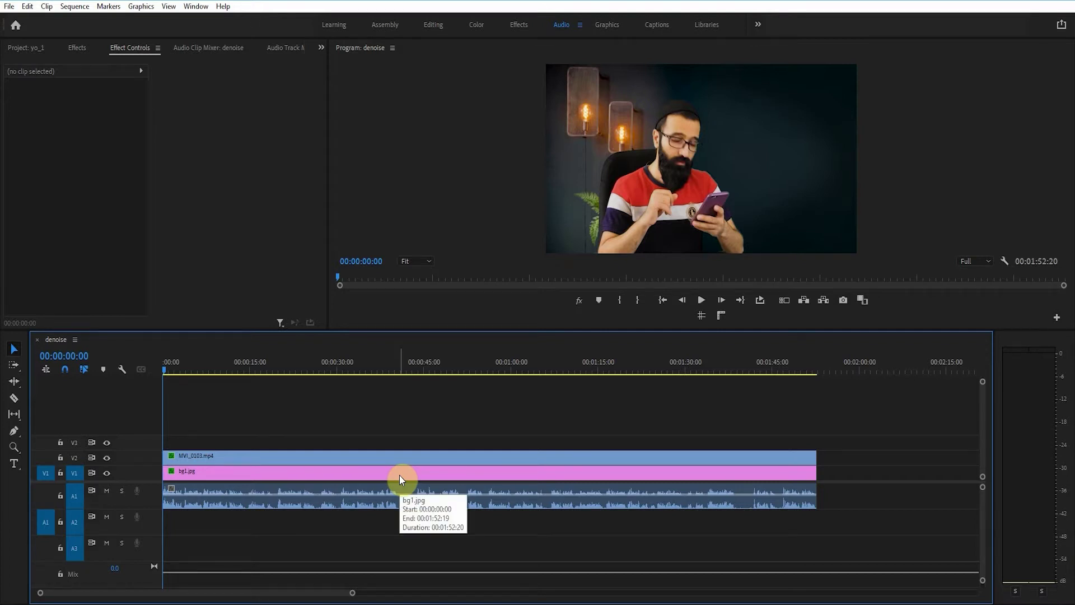
- Play the sequence to hear the original noisy audio, then stop
key(space)
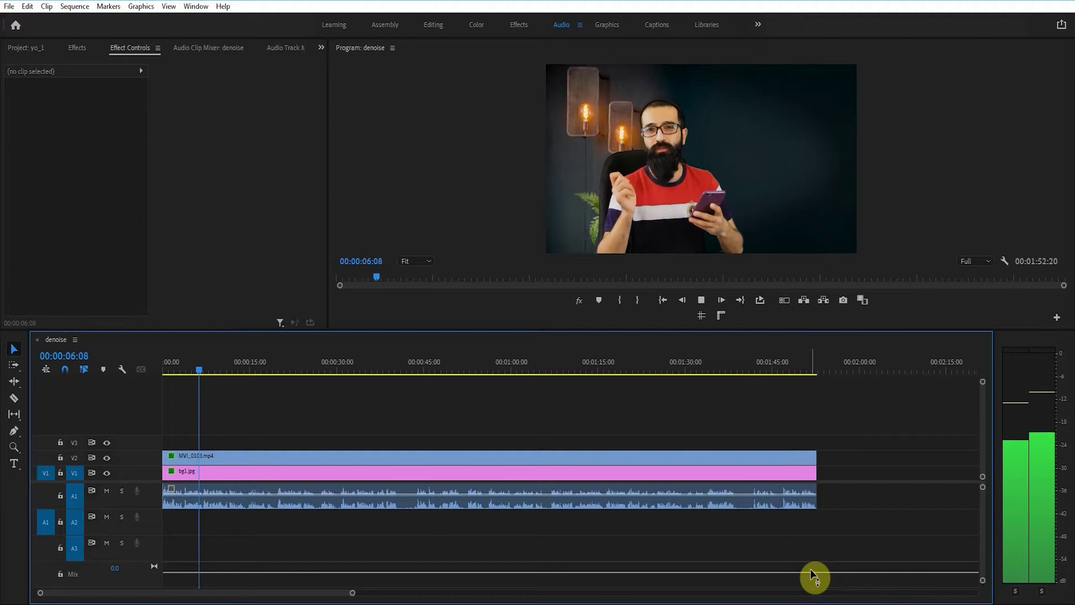
key(space)
key(d)
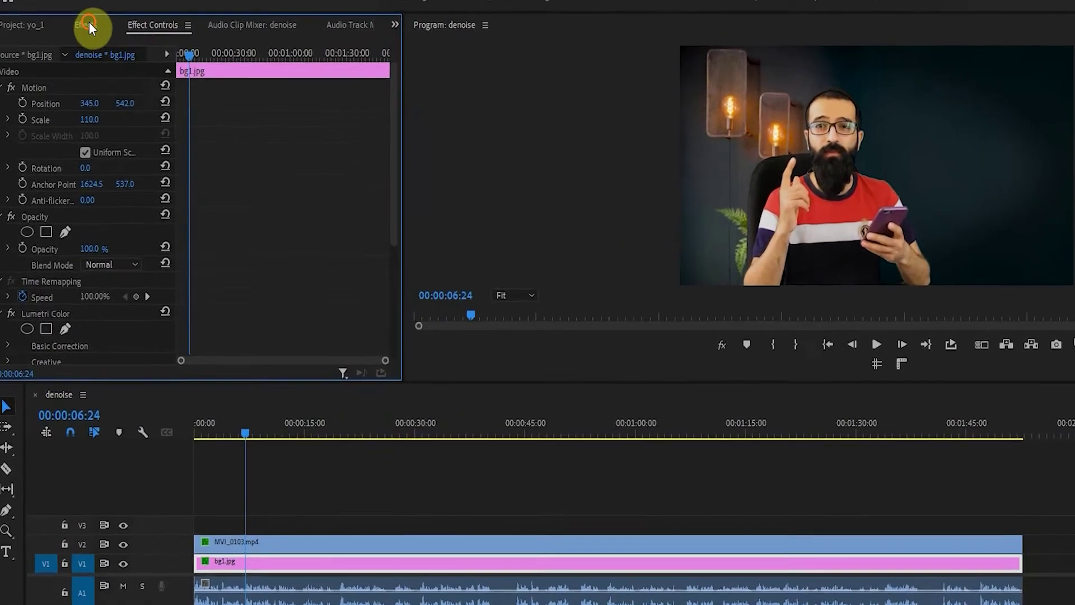
- Search effects for 'denois', apply DeNoise to the MVI_0103.mp4 clip on A1, and preview it
click(77, 47)
click(79, 66)
text(denois)
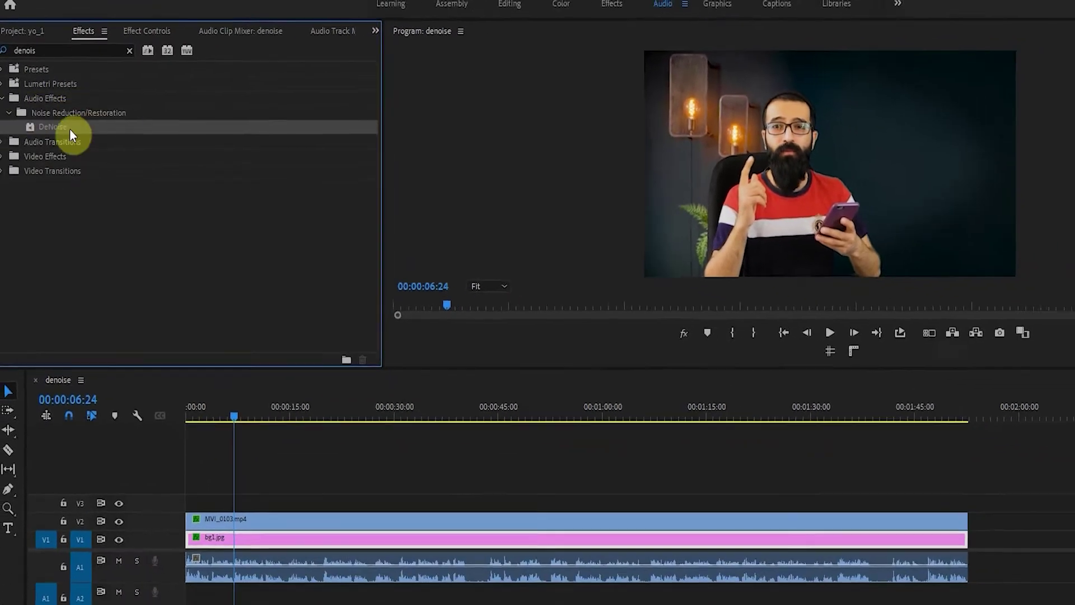
drag(69, 129, 336, 508)
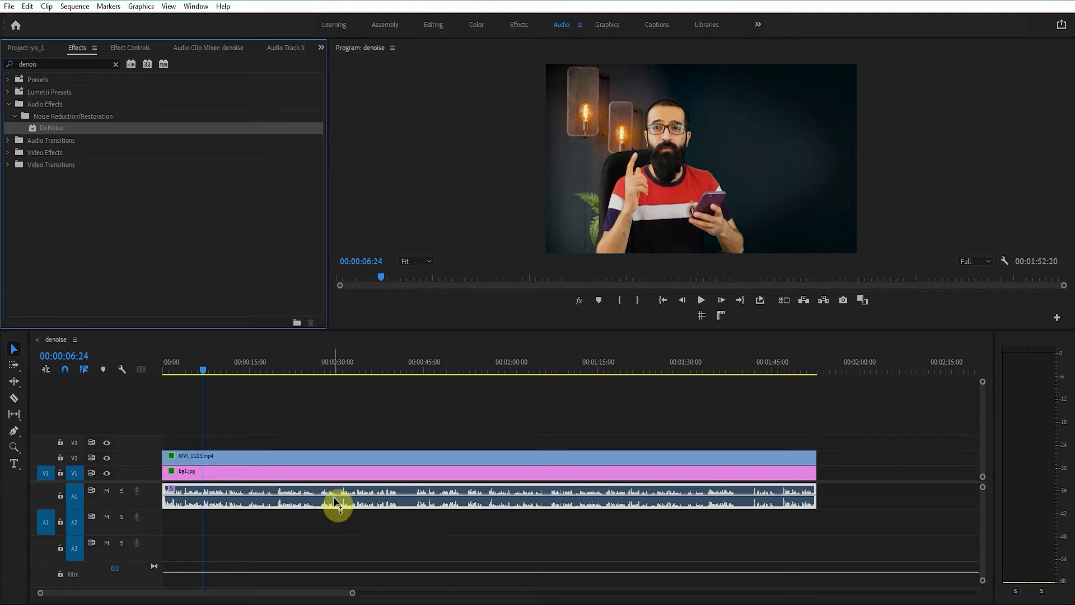
key(space)
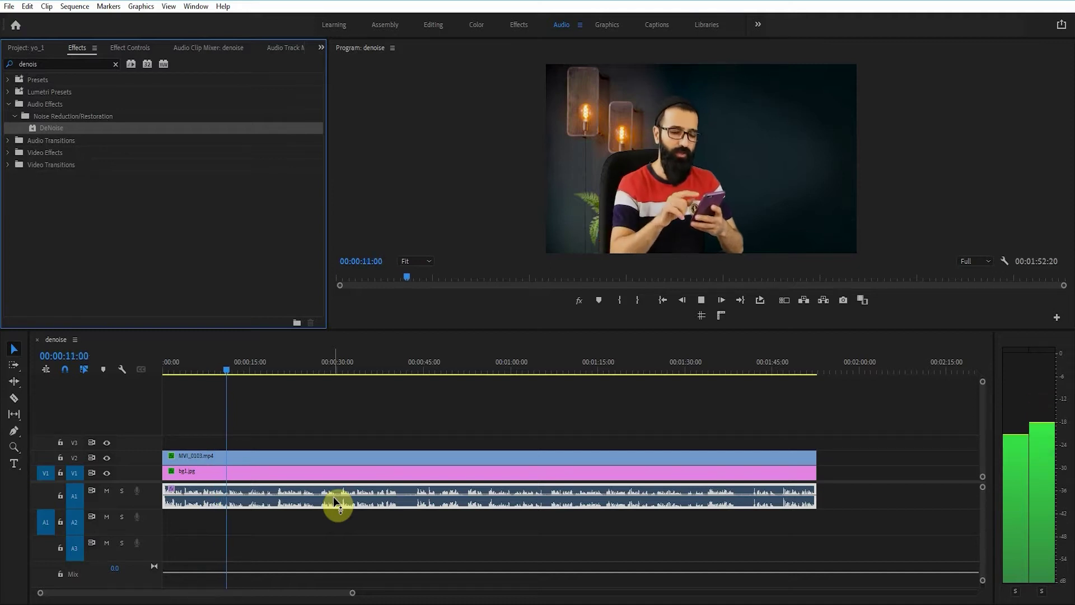
- In Effect Controls, bypass DeNoise on and off during playback from the start, leaving it enabled
key(space)
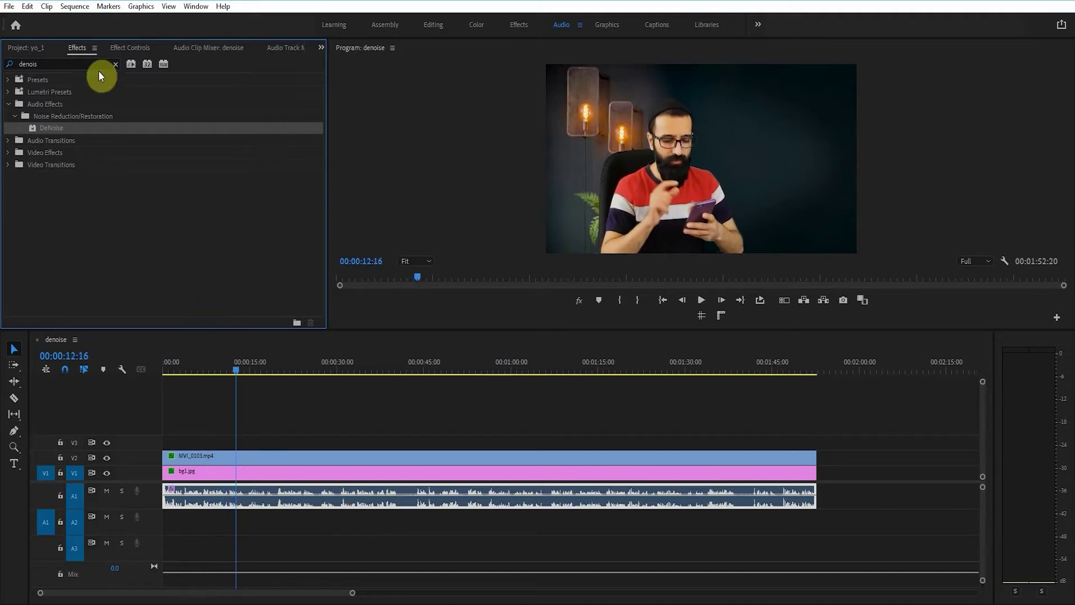
click(130, 48)
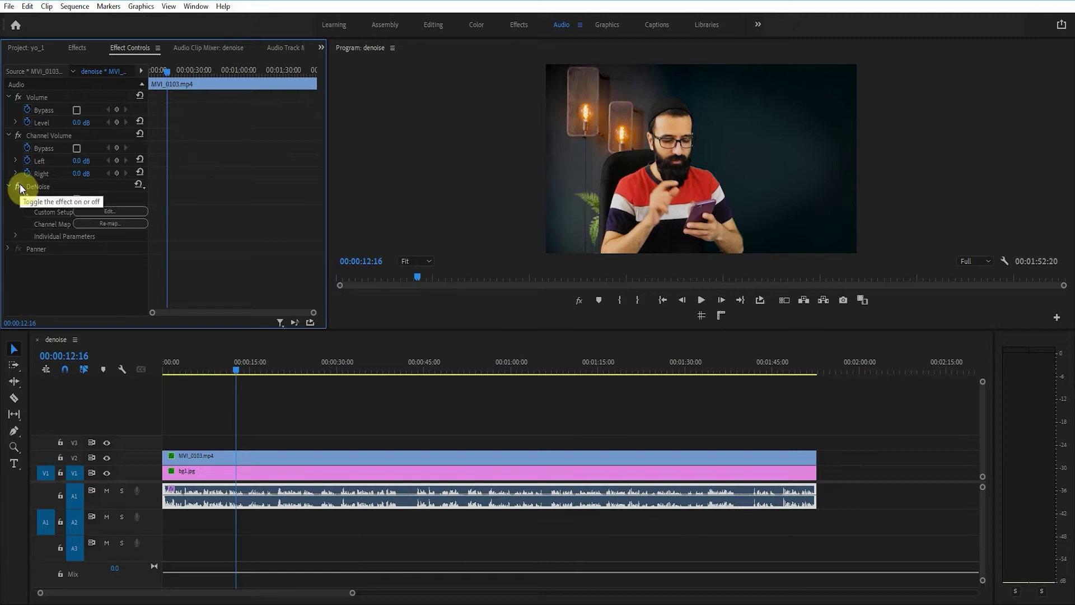
click(19, 185)
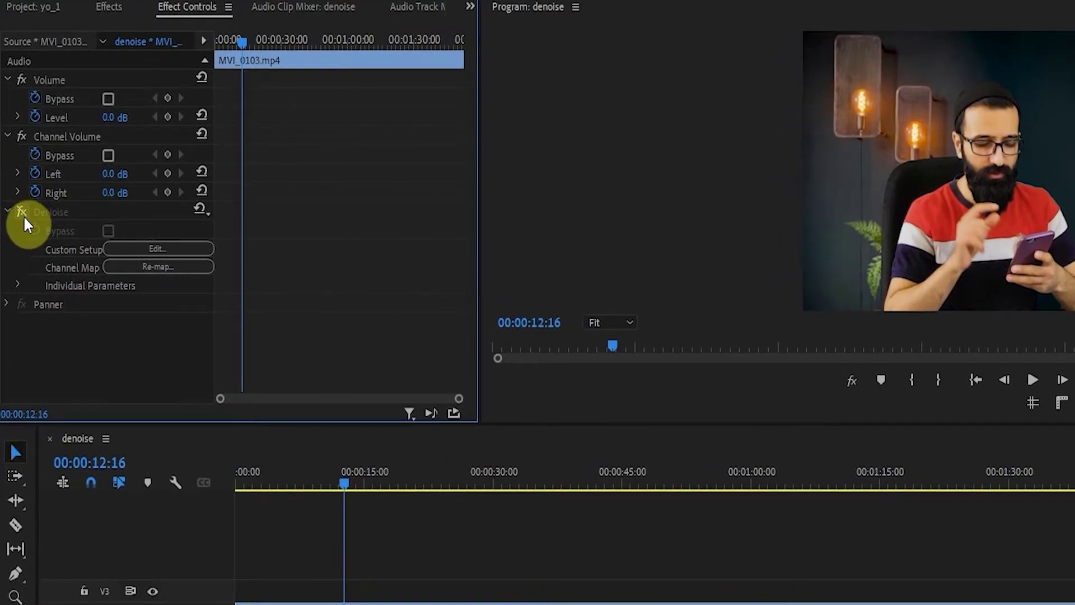
key(Home)
key(space)
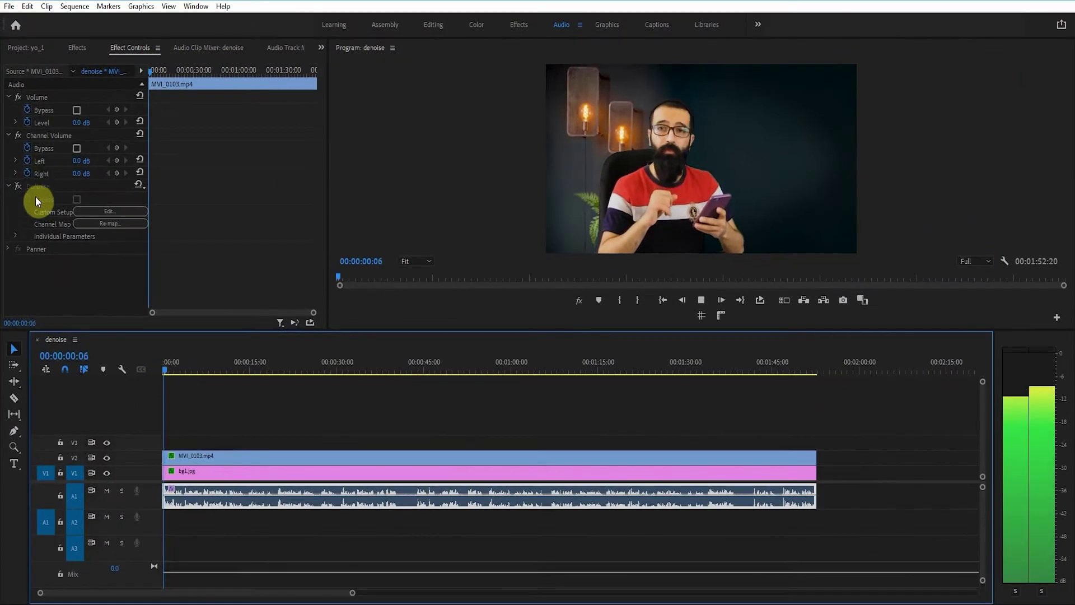
click(20, 187)
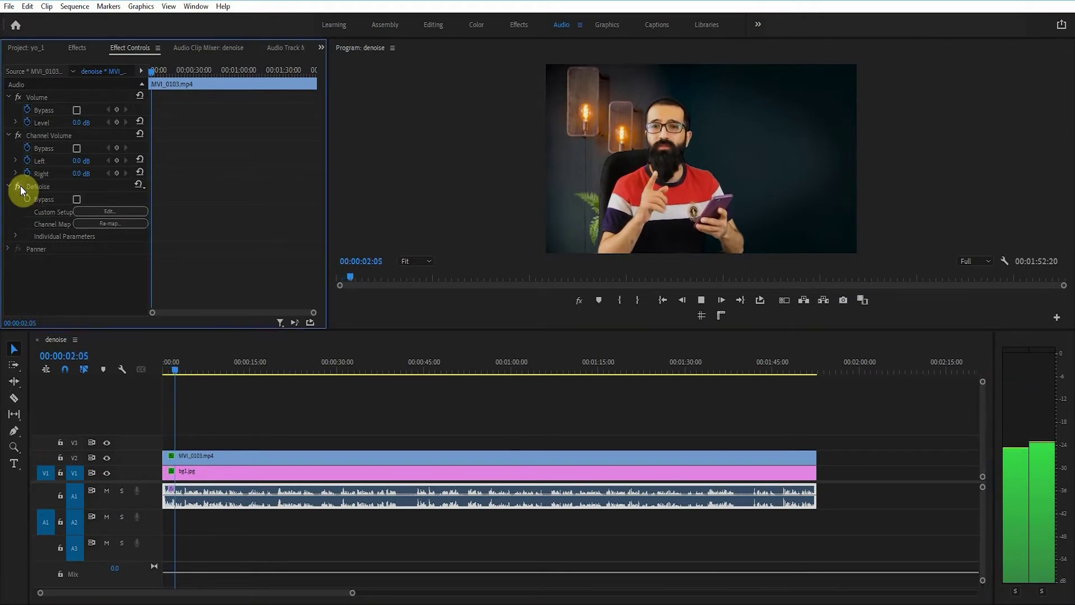
click(18, 186)
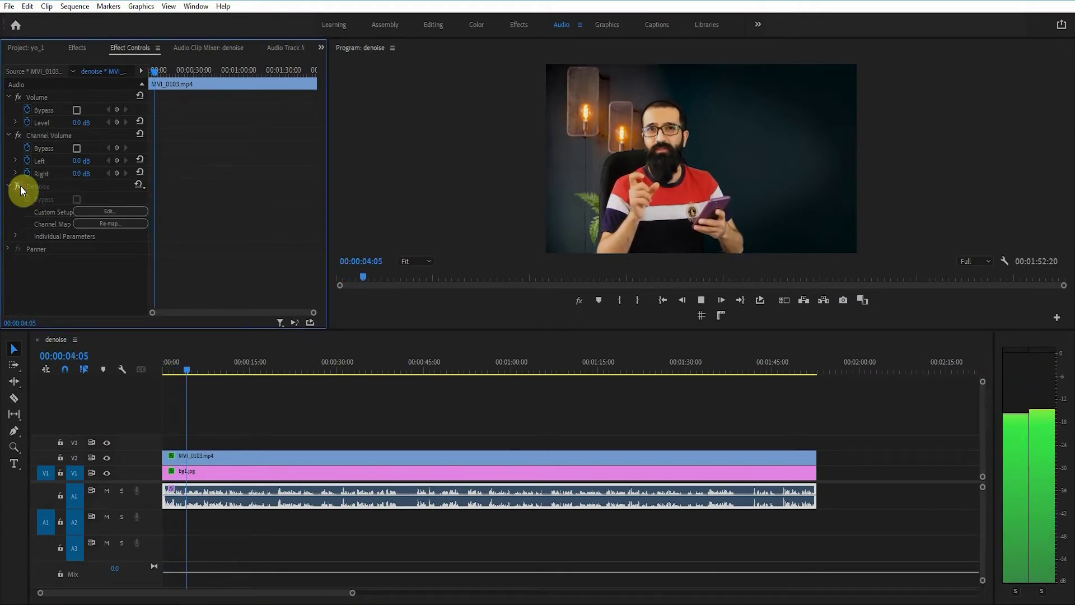
click(19, 187)
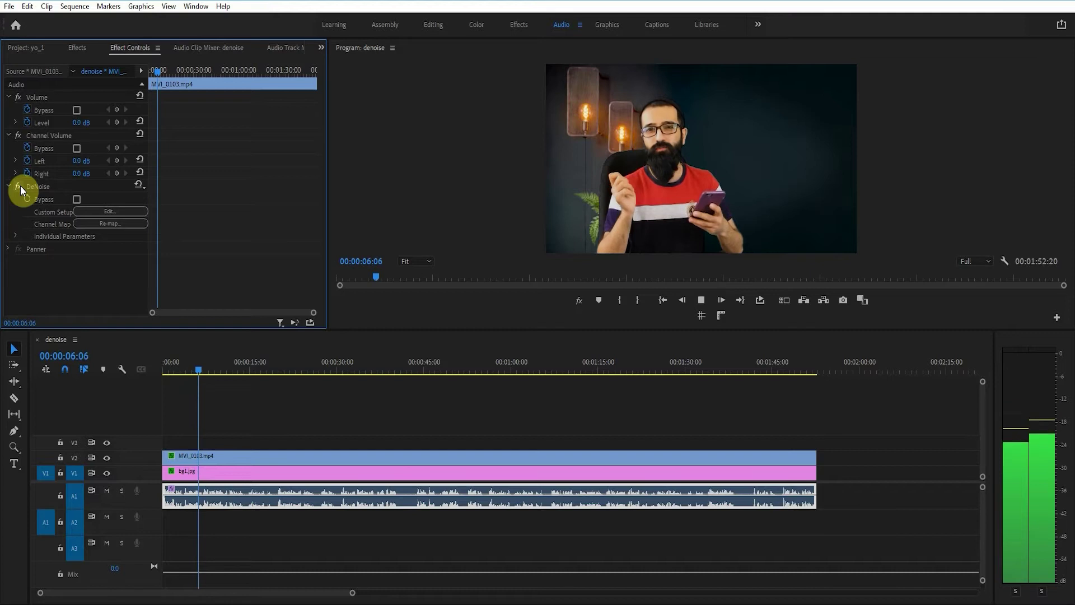
key(space)
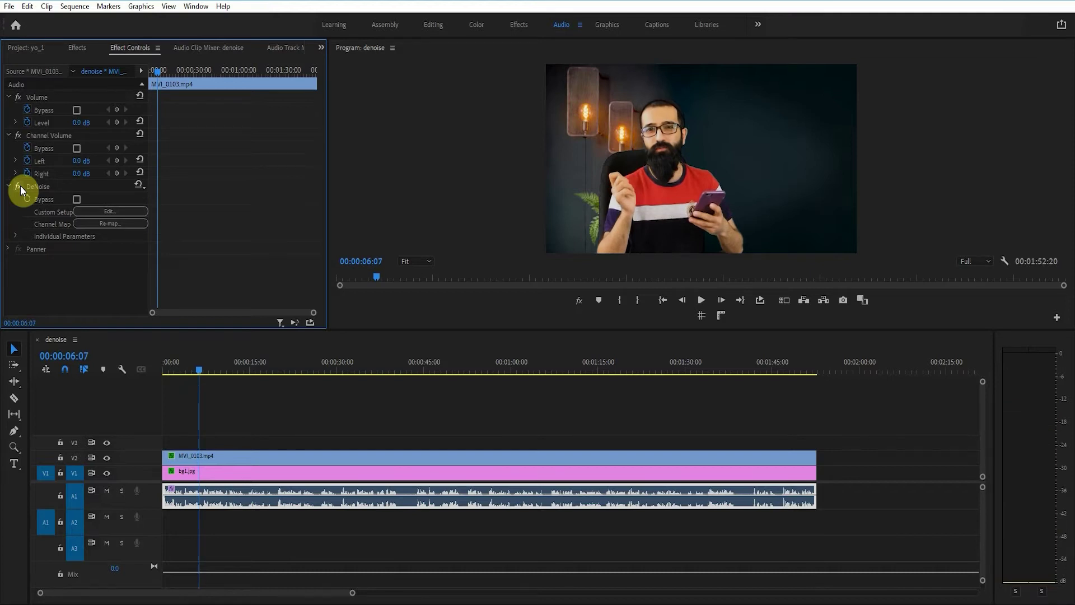
- Open the DeNoise editor, browse its presets while keeping Default, and reduce noise across all frequencies
click(80, 211)
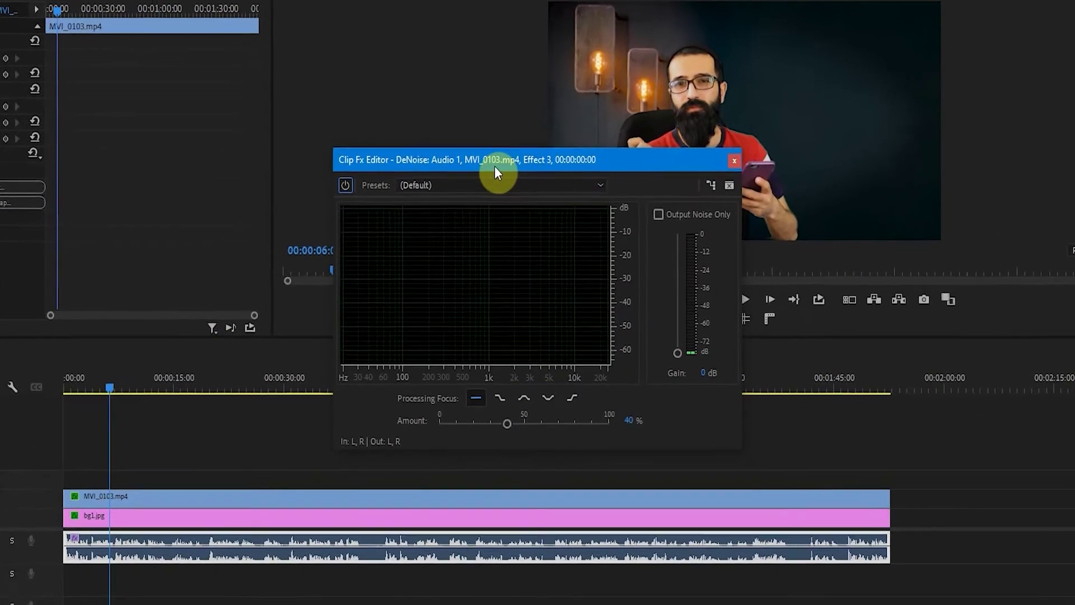
click(501, 192)
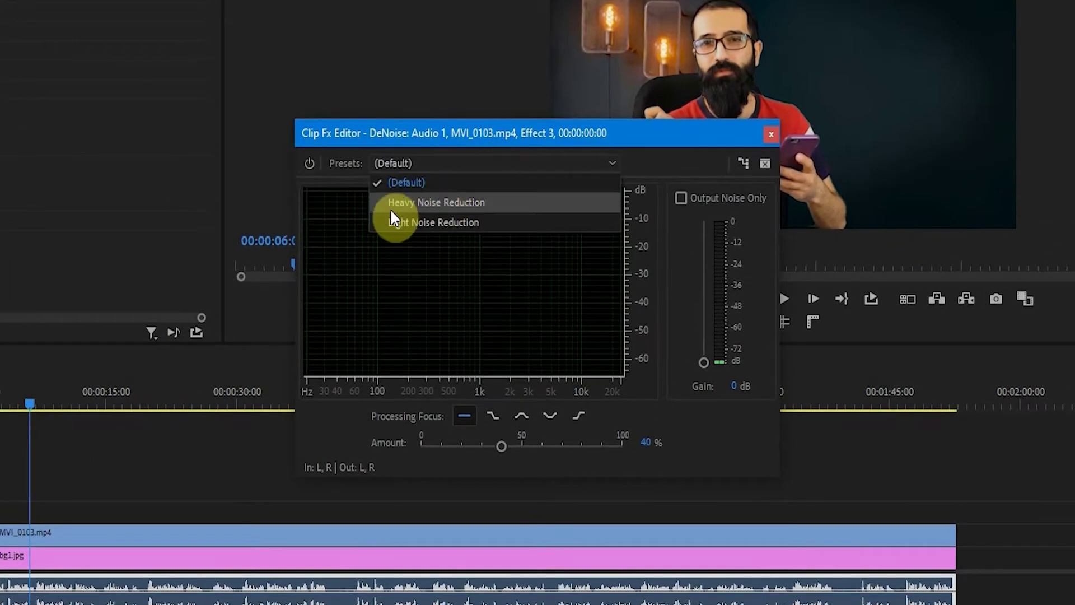
click(469, 304)
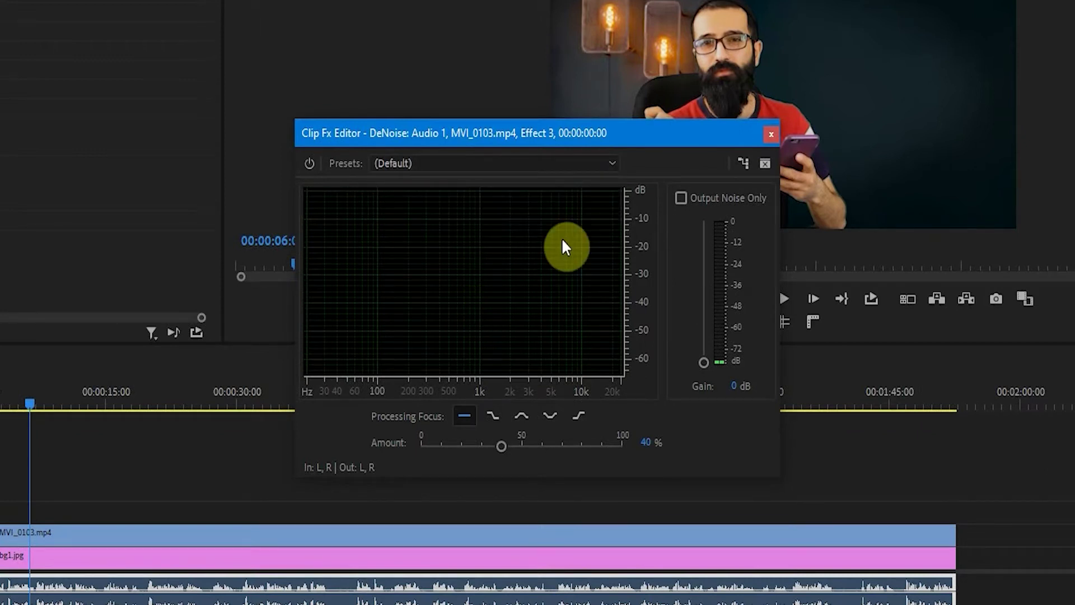
click(514, 168)
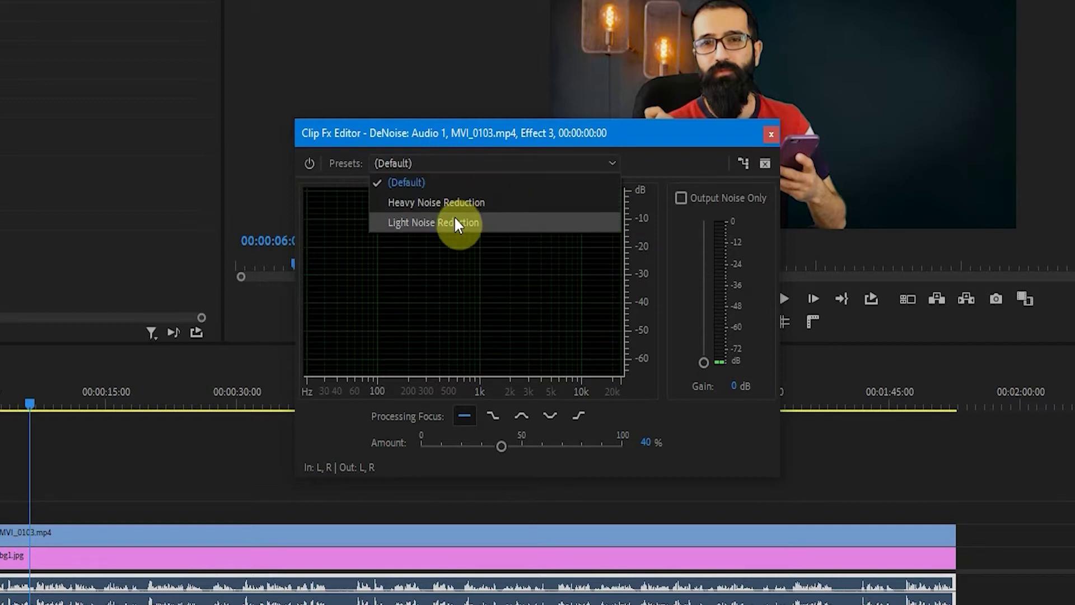
click(455, 222)
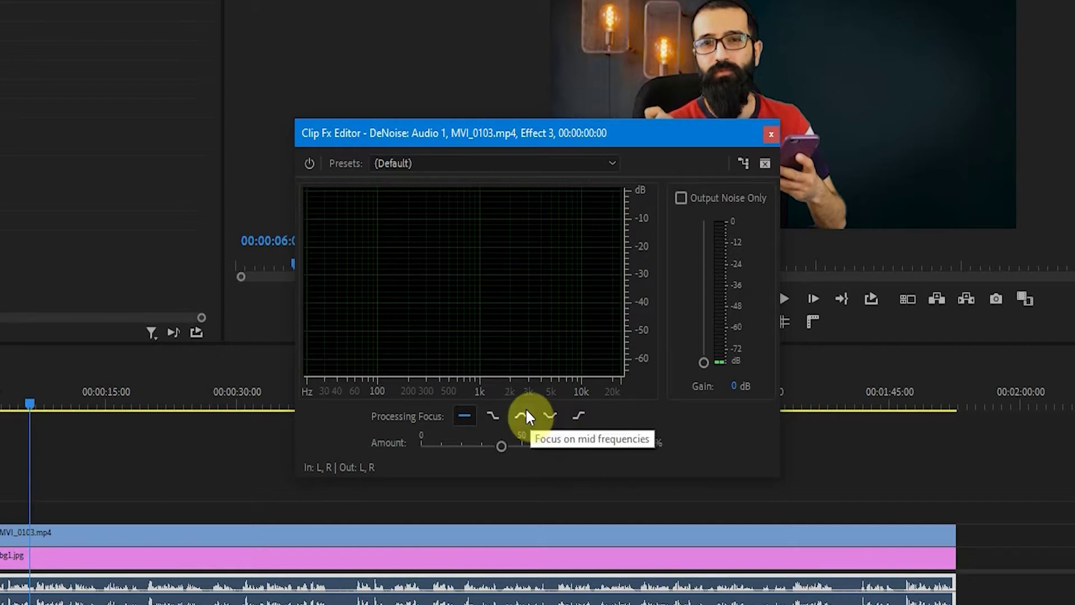
click(464, 415)
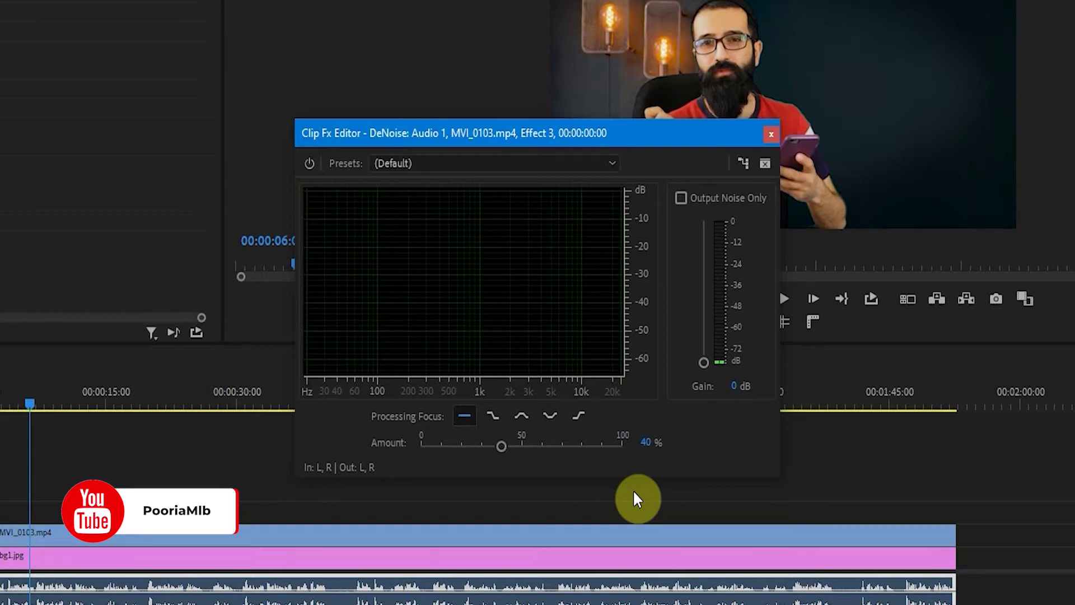
- Apply the Heavy Noise Reduction preset (Amount 80%) and play the clip to hear it
click(409, 167)
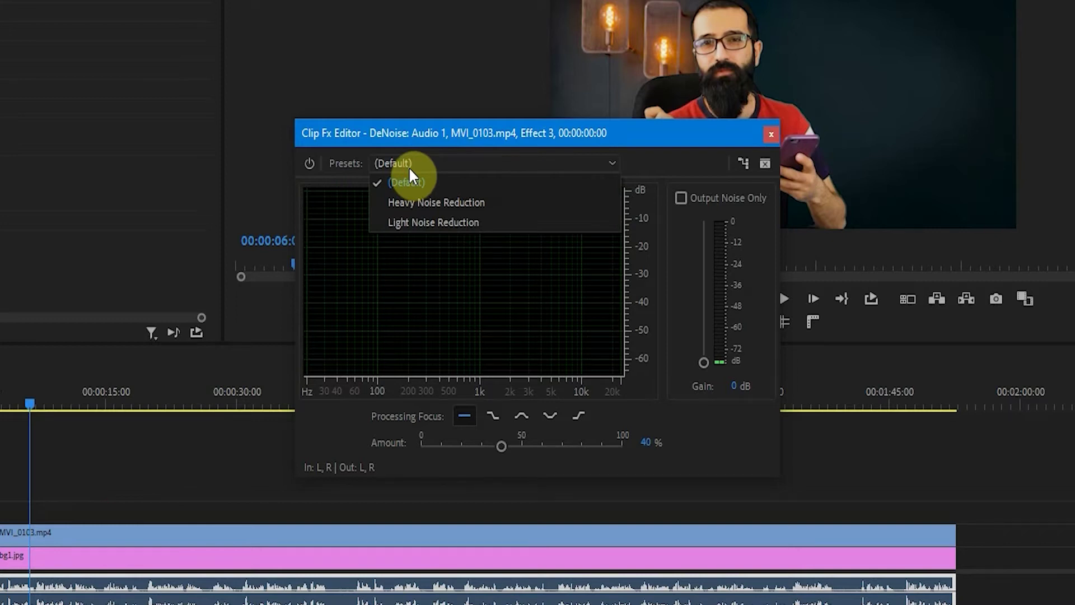
click(450, 205)
key(space)
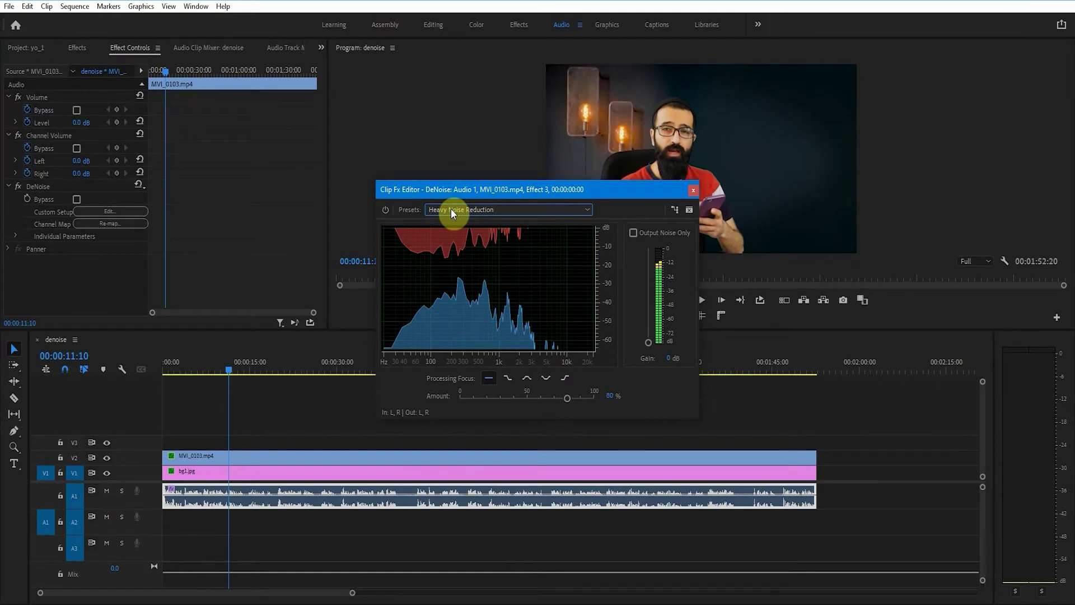
- Switch DeNoise to the Light Noise Reduction preset and drag Amount up to 65%
click(451, 209)
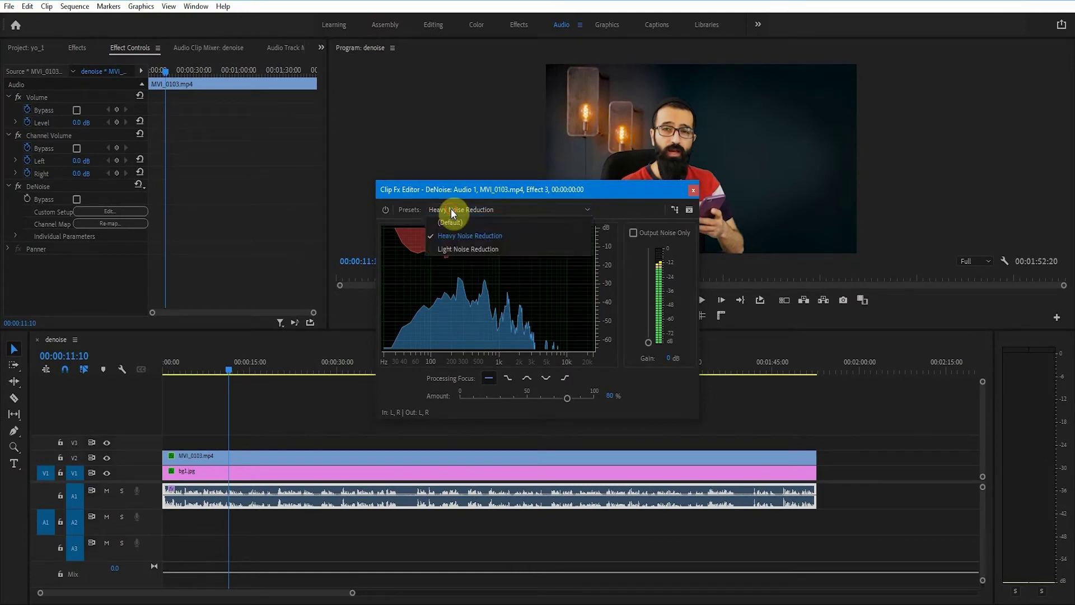
click(468, 247)
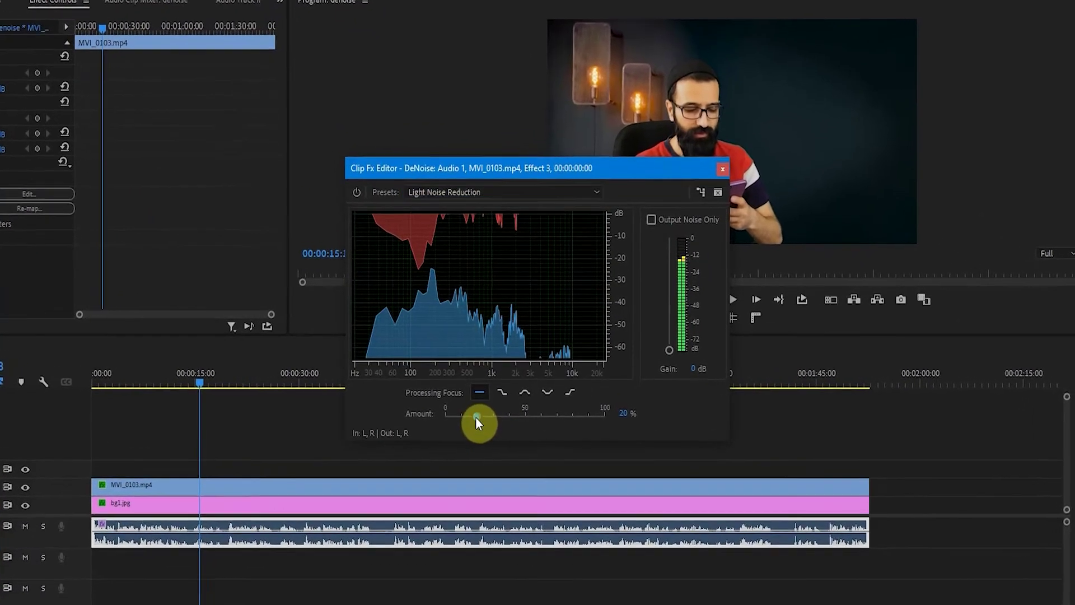
mouse_move(473, 420)
mouse_down()
mouse_move(513, 430)
mouse_move(504, 445)
mouse_up()
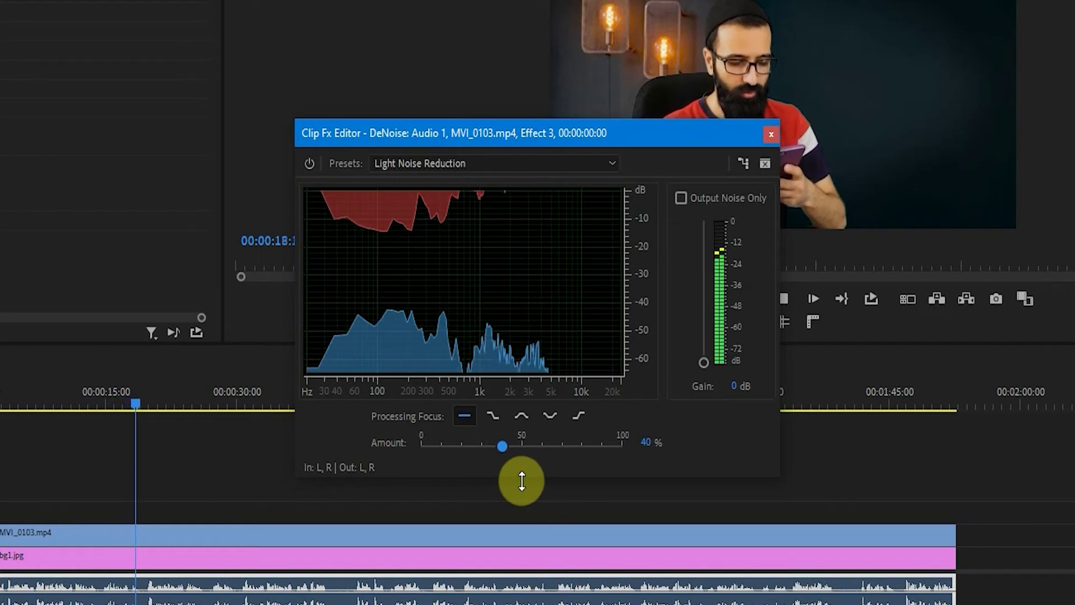
drag(505, 446, 522, 447)
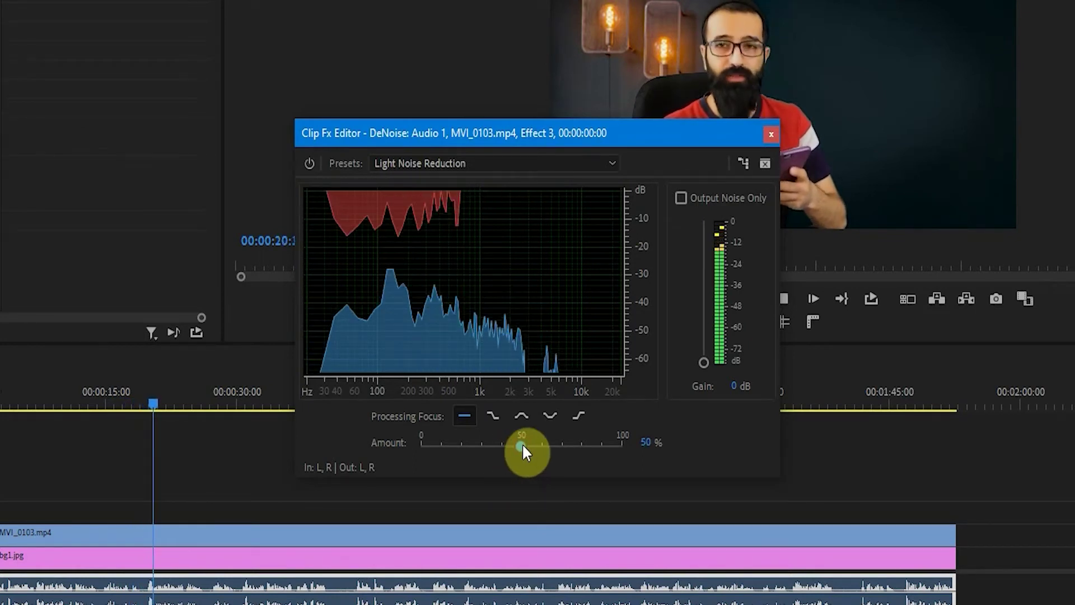
drag(523, 445, 542, 442)
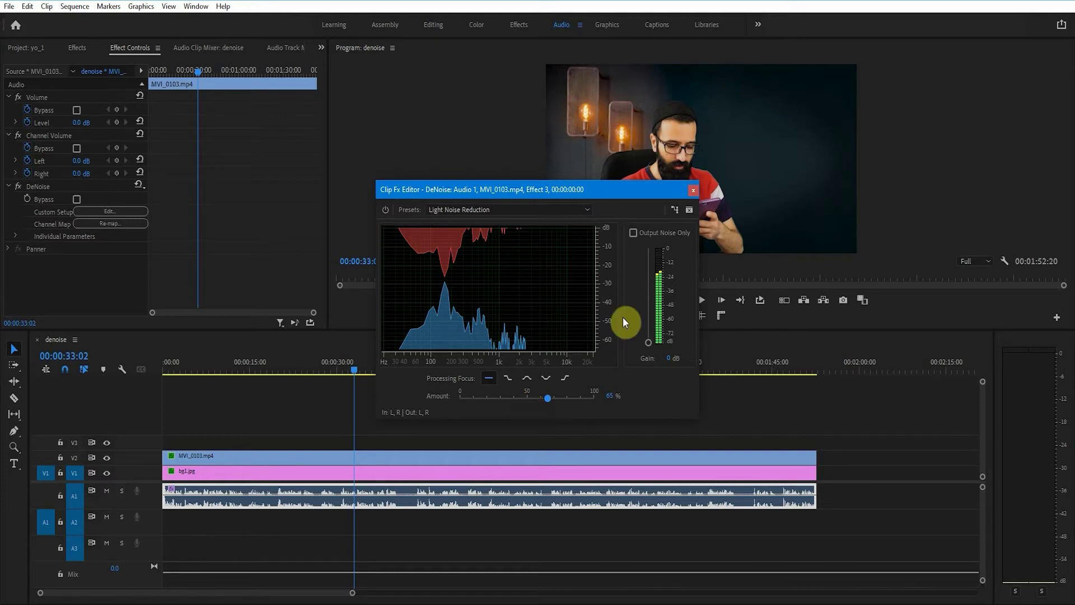
- Close the DeNoise editor, reset to the Audio workspace, and show Window > Essential Sound
click(693, 189)
click(196, 6)
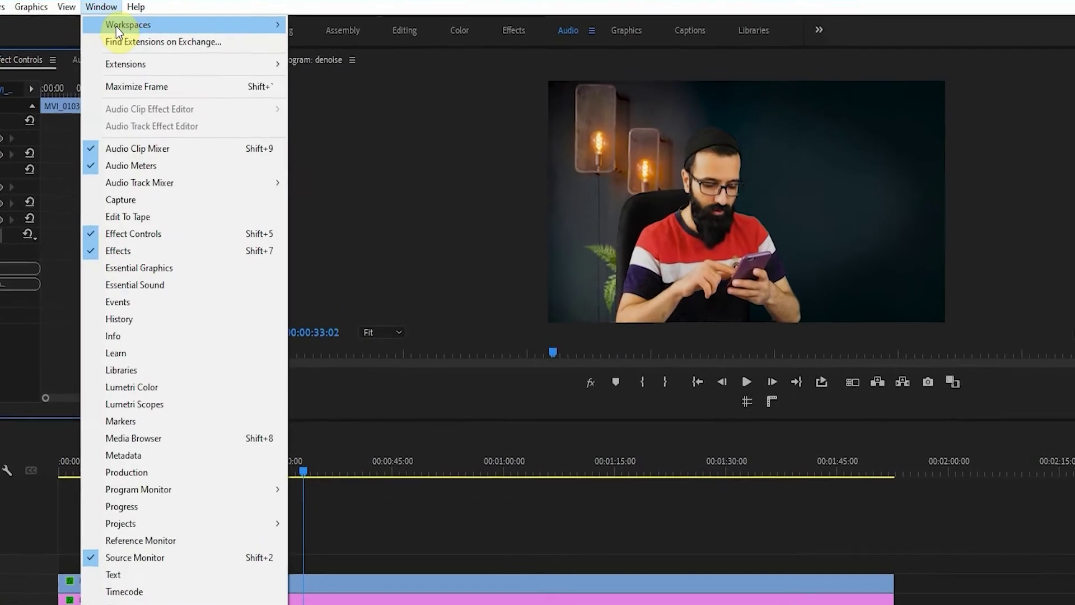
mouse_move(109, 25)
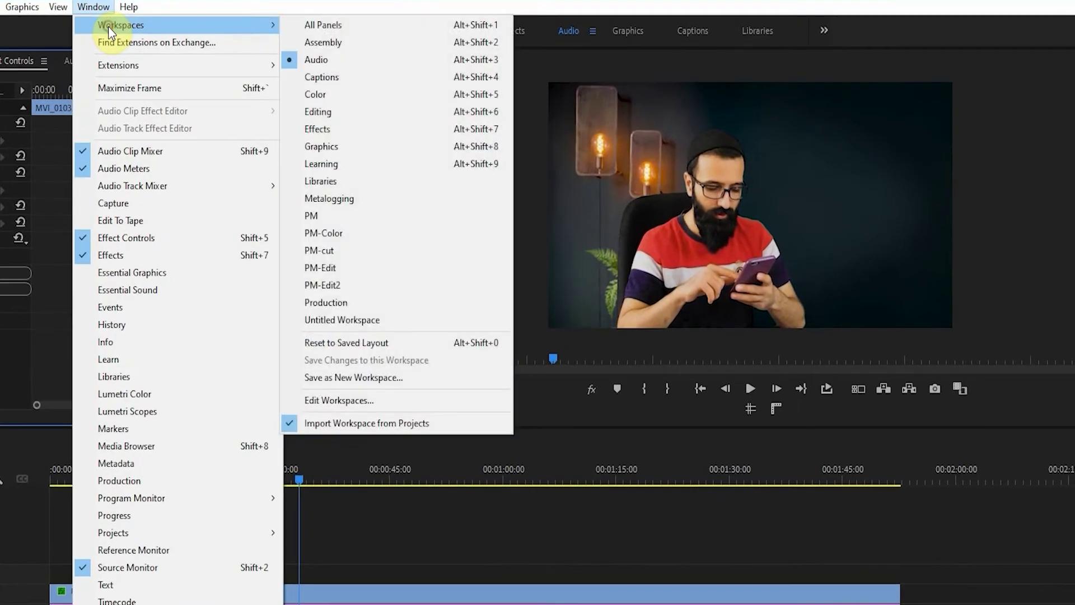
click(318, 59)
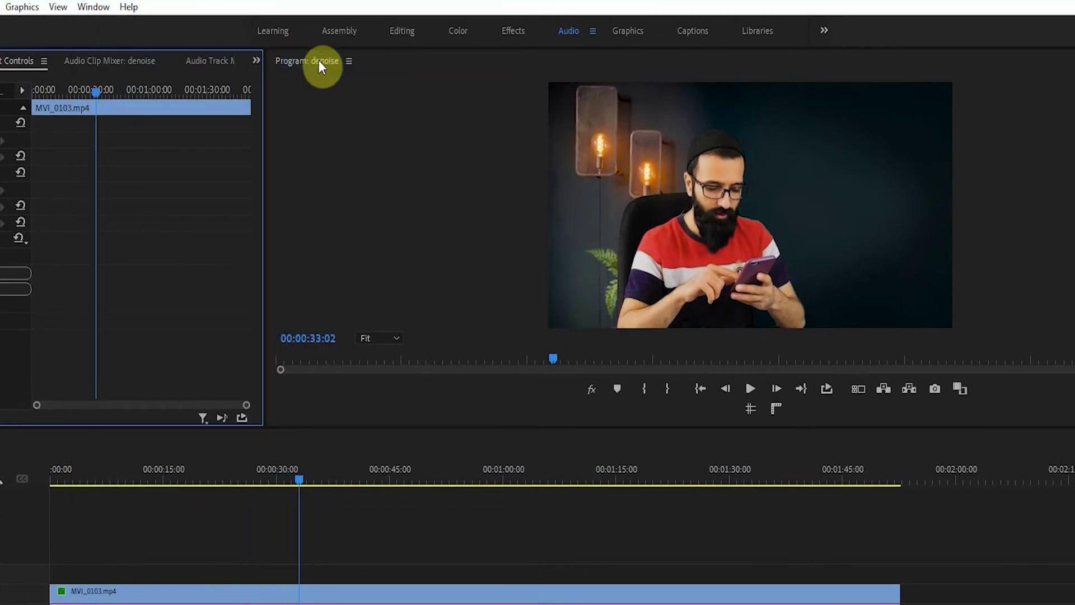
click(103, 7)
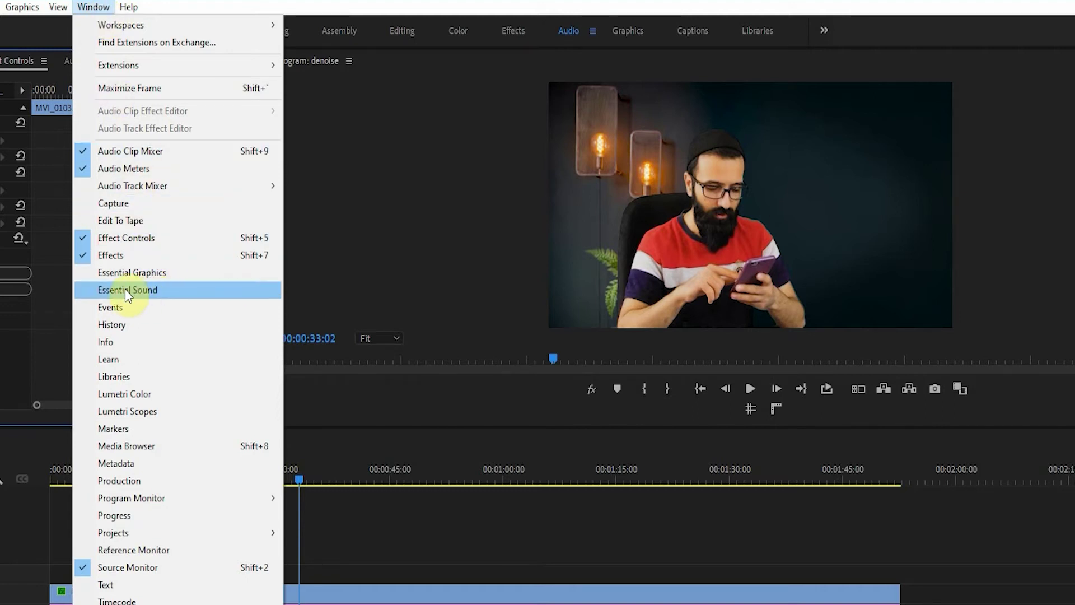
click(126, 292)
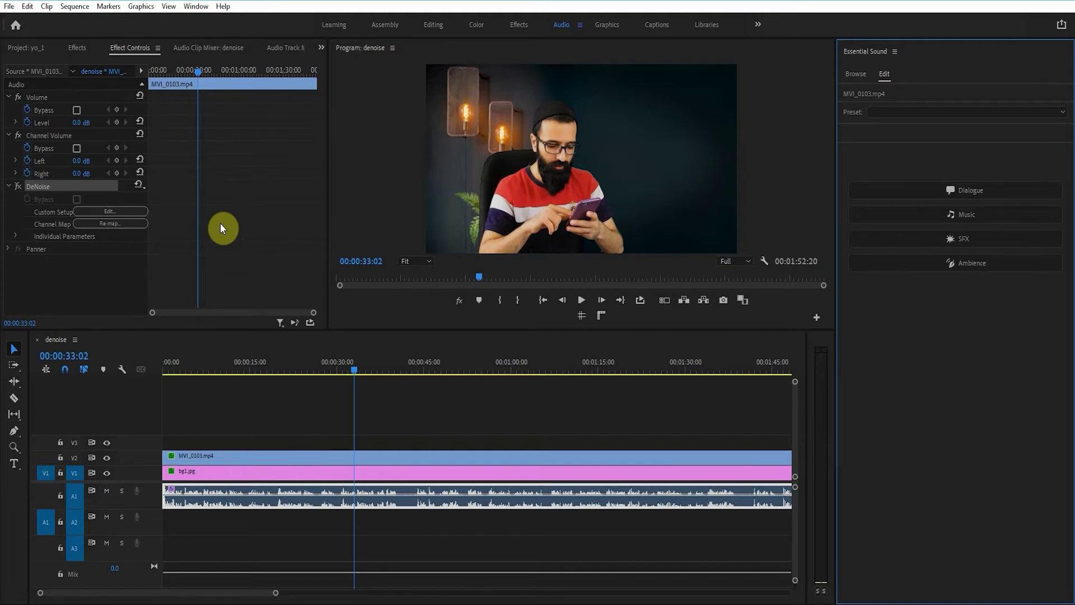
- Tag MVI_0103.mp4's audio as Dialogue, apply the Clean Up Noisy Dialogue preset, and preview it
click(406, 506)
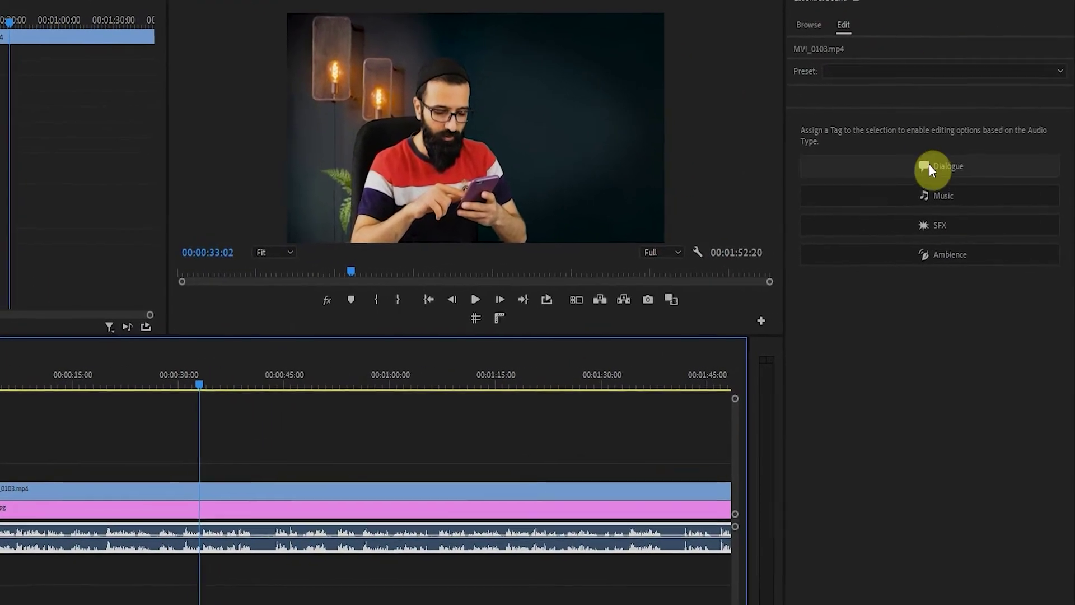
click(927, 169)
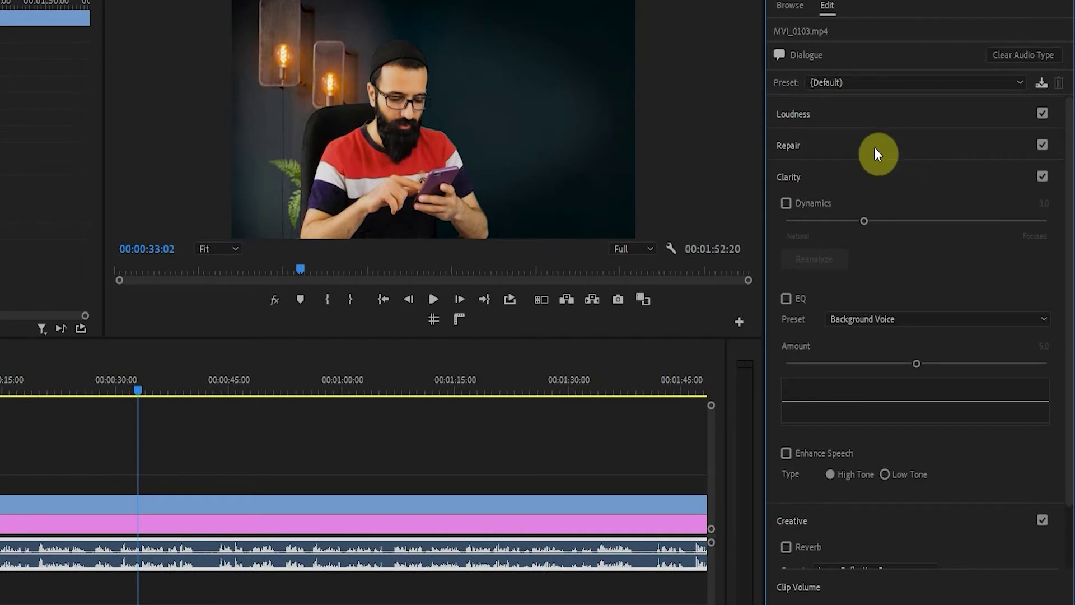
click(882, 87)
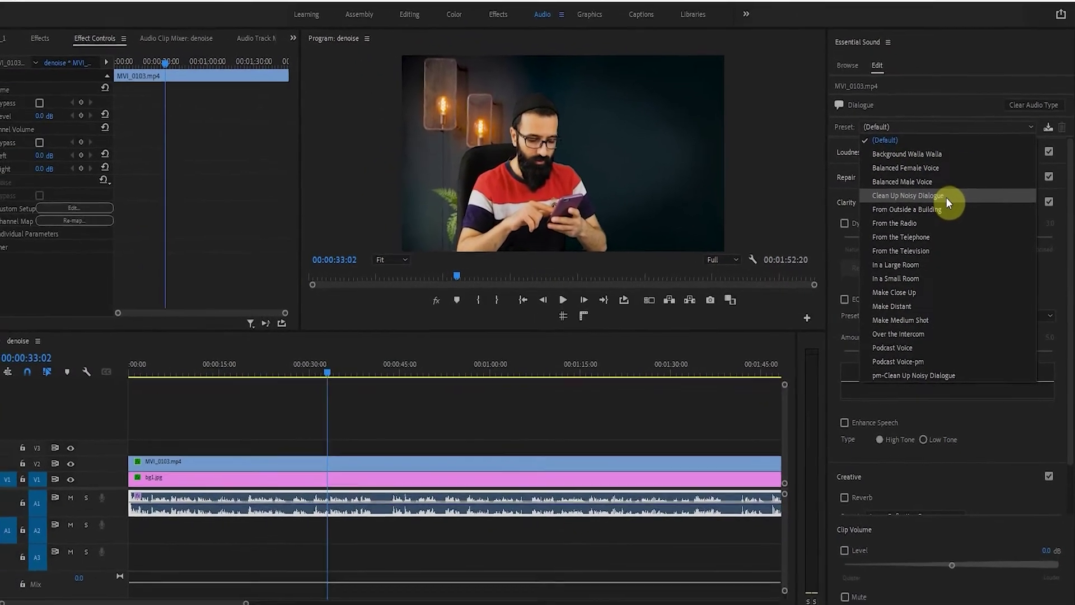
click(945, 197)
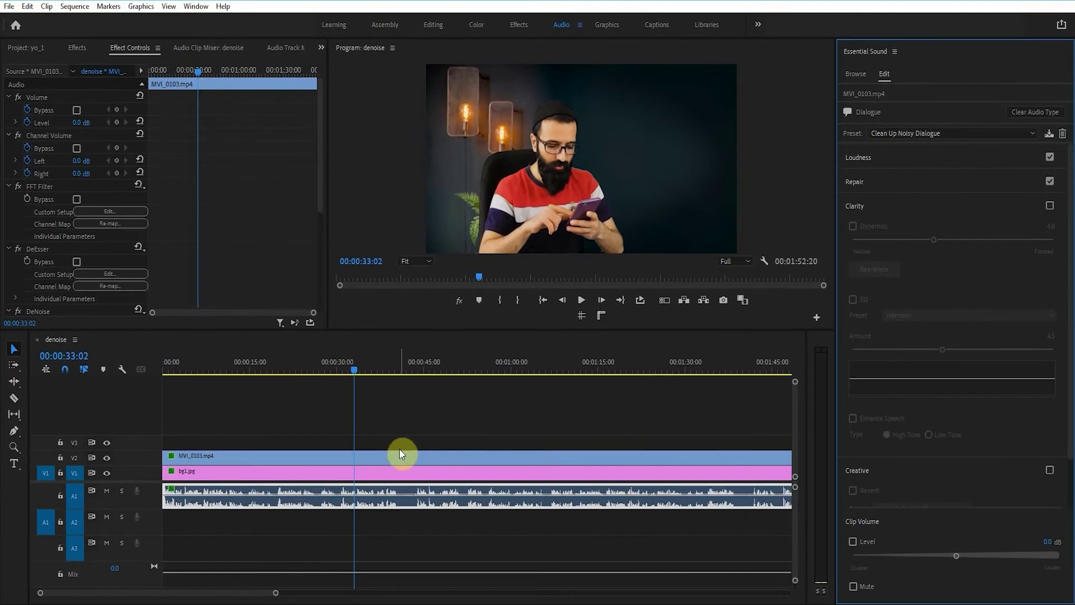
key(space)
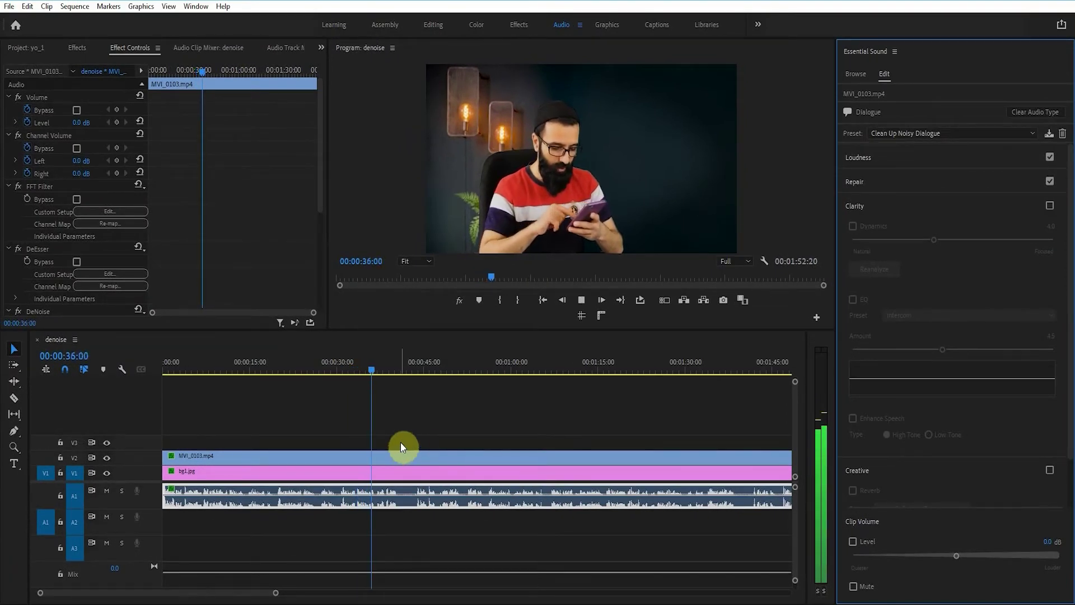
click(227, 443)
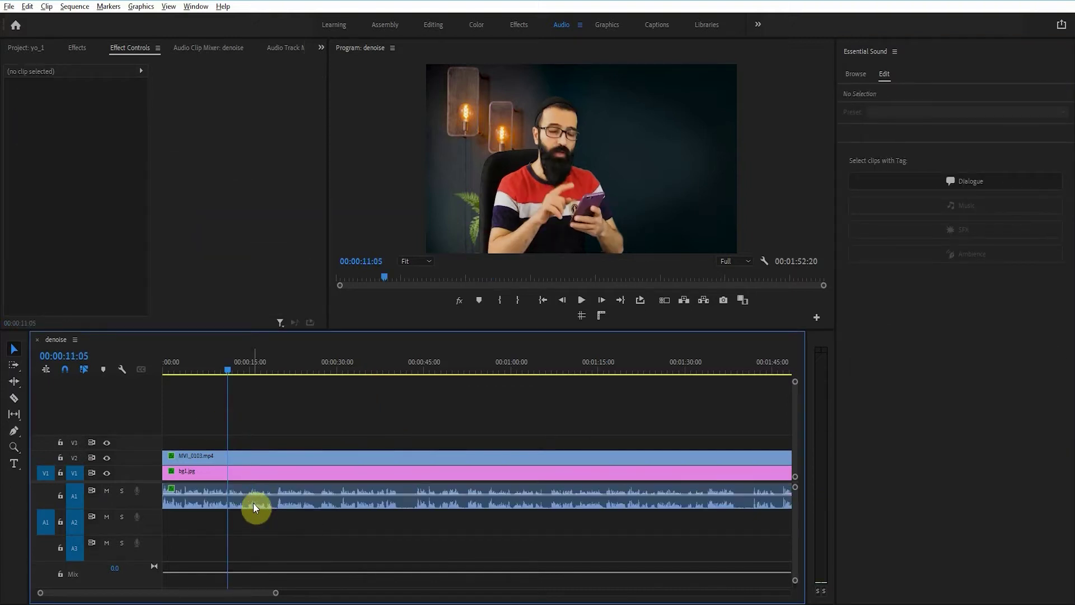
- Copy the A1 audio clip onto track A2, undoing an accidental move first
click(253, 503)
drag(253, 503, 253, 515)
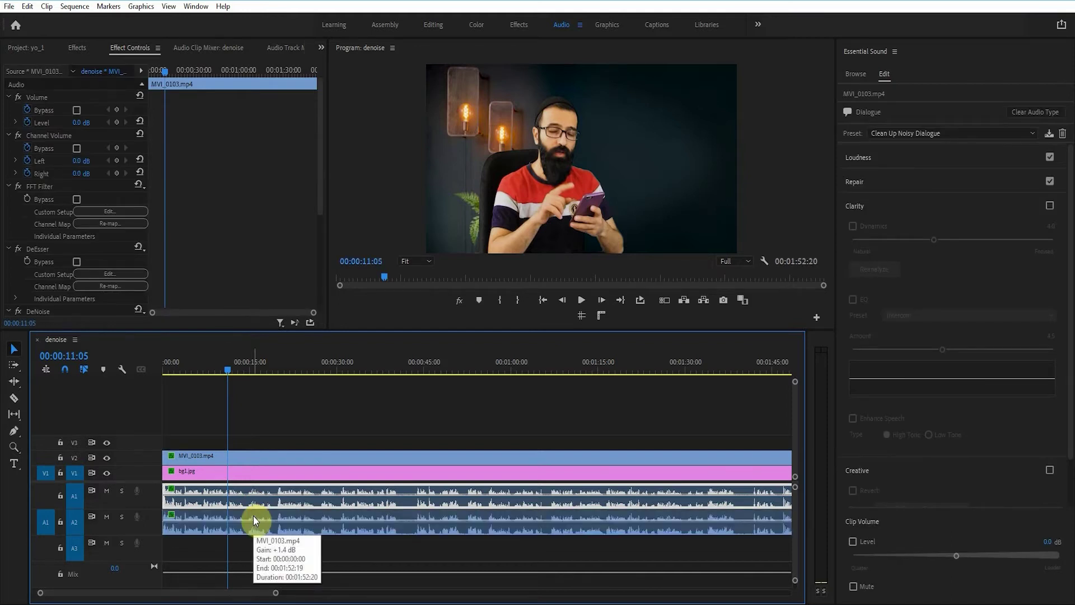
key(ctrl+z)
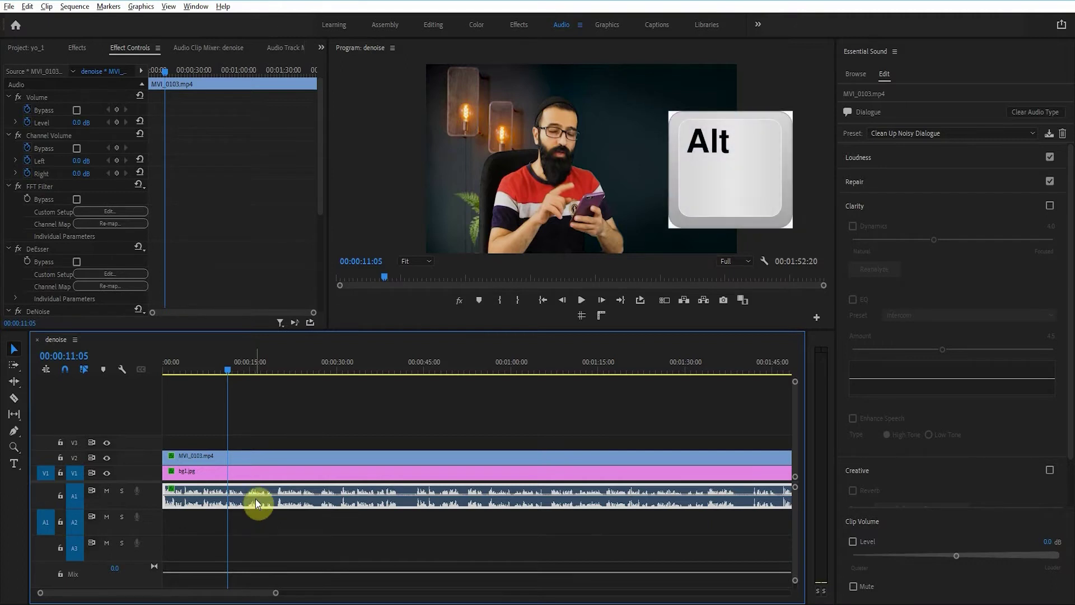
drag(246, 499, 241, 525)
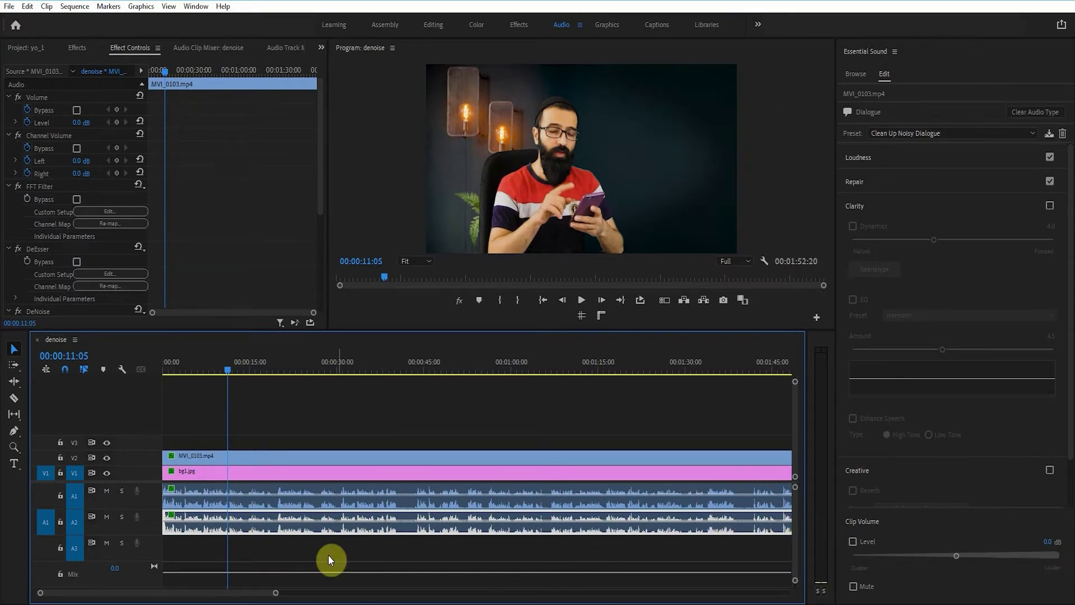
- Clear the A1 clip's Dialogue audio type, mute track A2, and play from the start
click(290, 505)
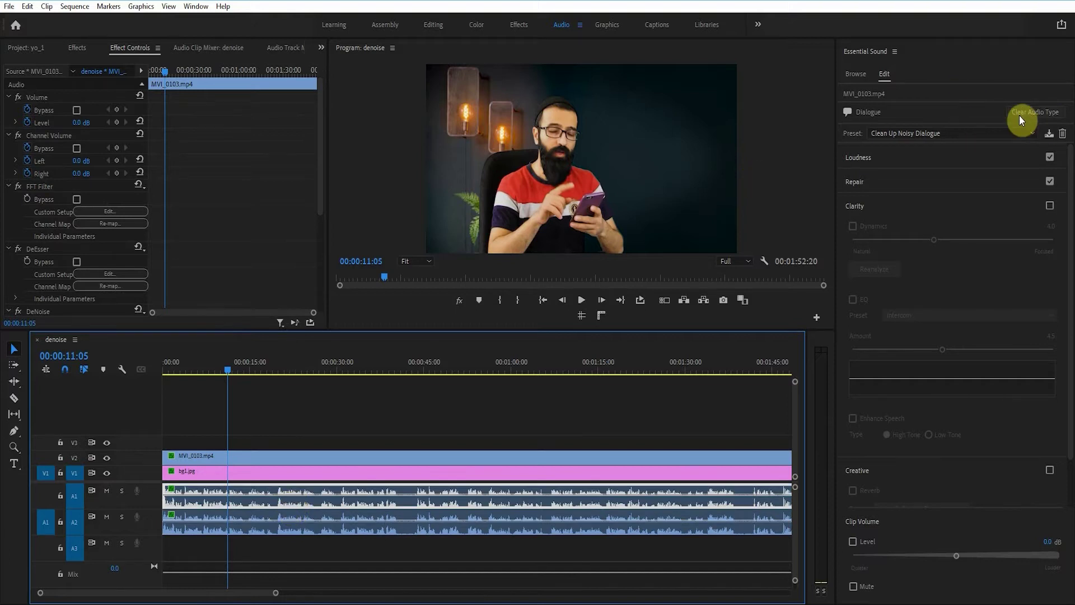
click(1045, 114)
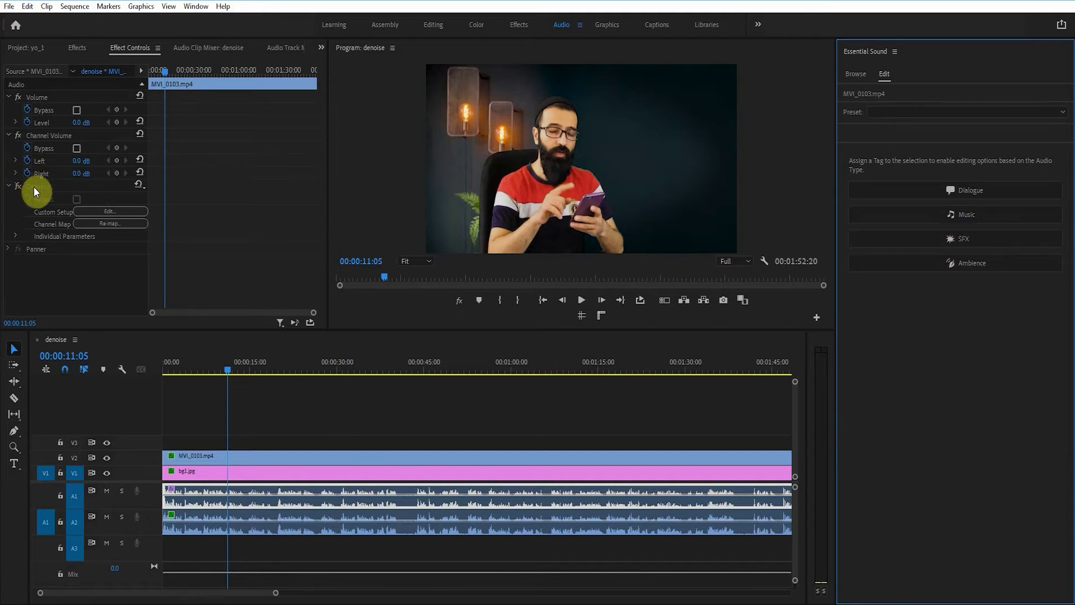
click(18, 187)
click(184, 500)
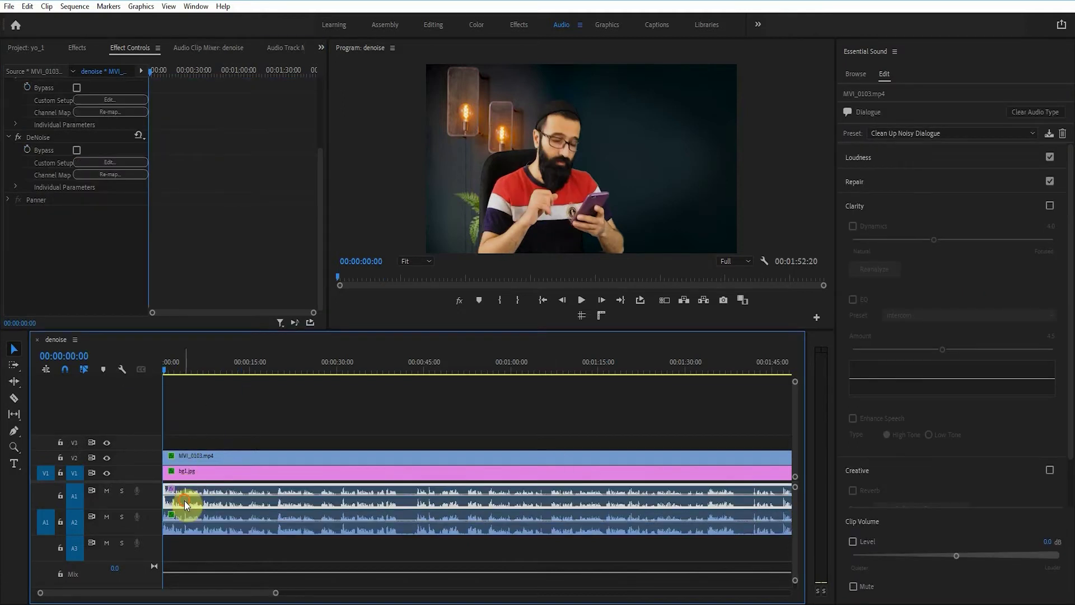
click(104, 517)
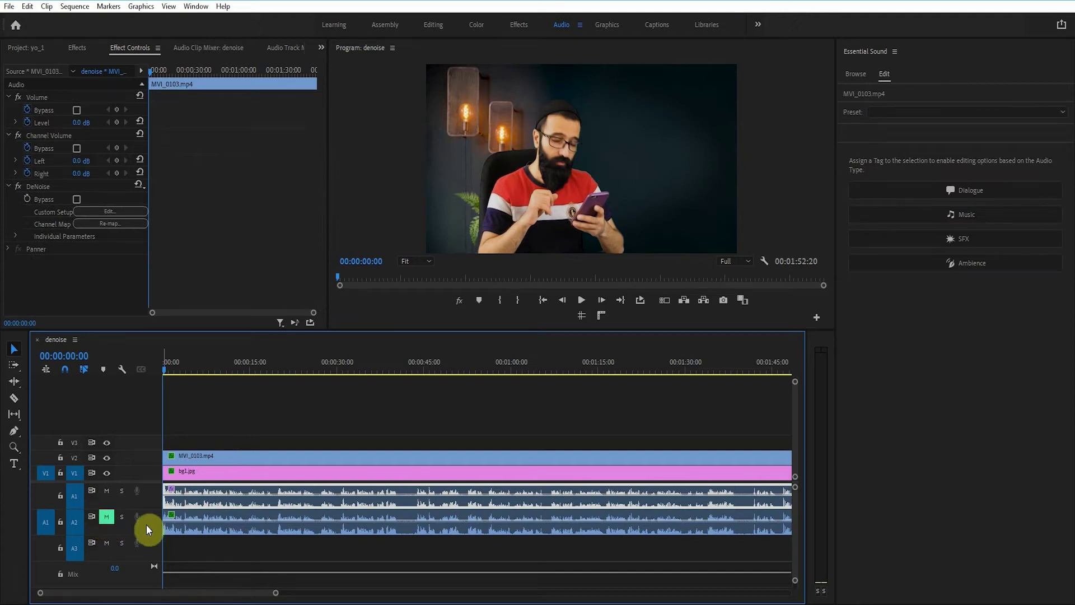
key(space)
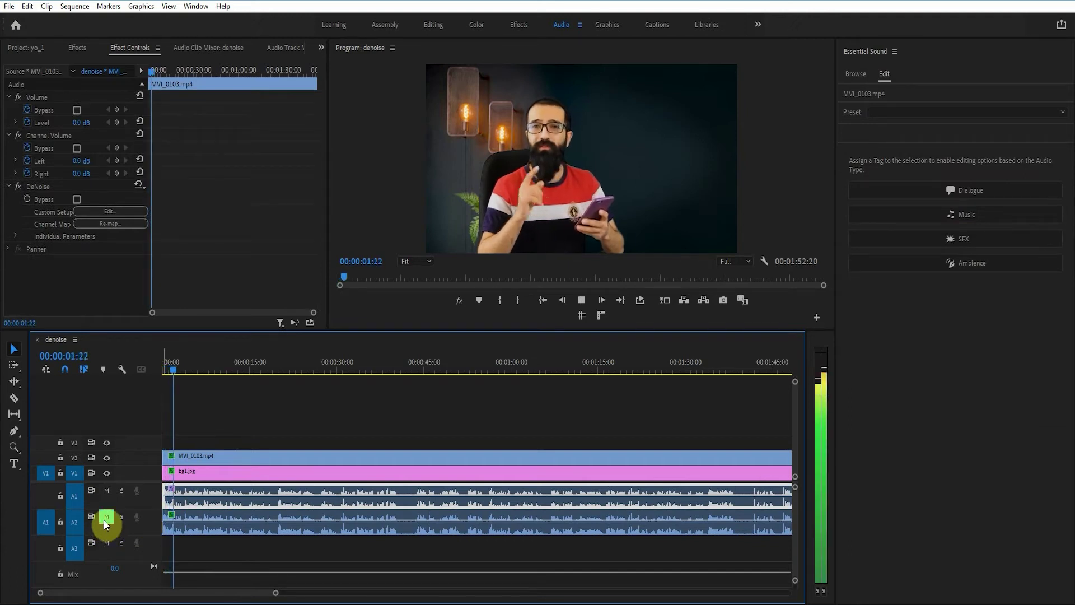
- Solo track A2 in place of muting it and play the sequence to 00:00:06:24
key(space)
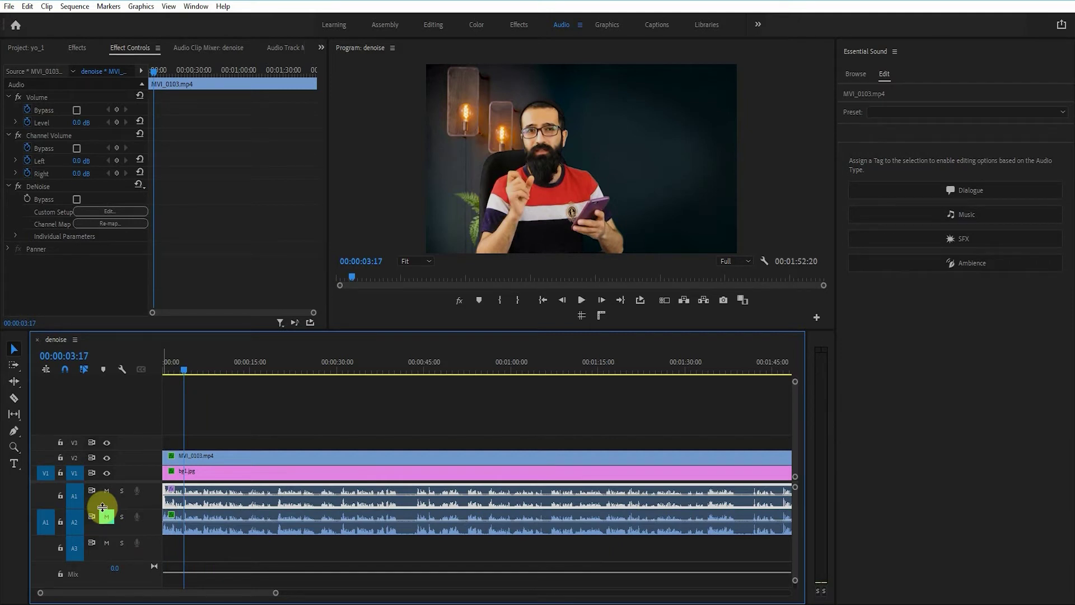
click(118, 517)
key(space)
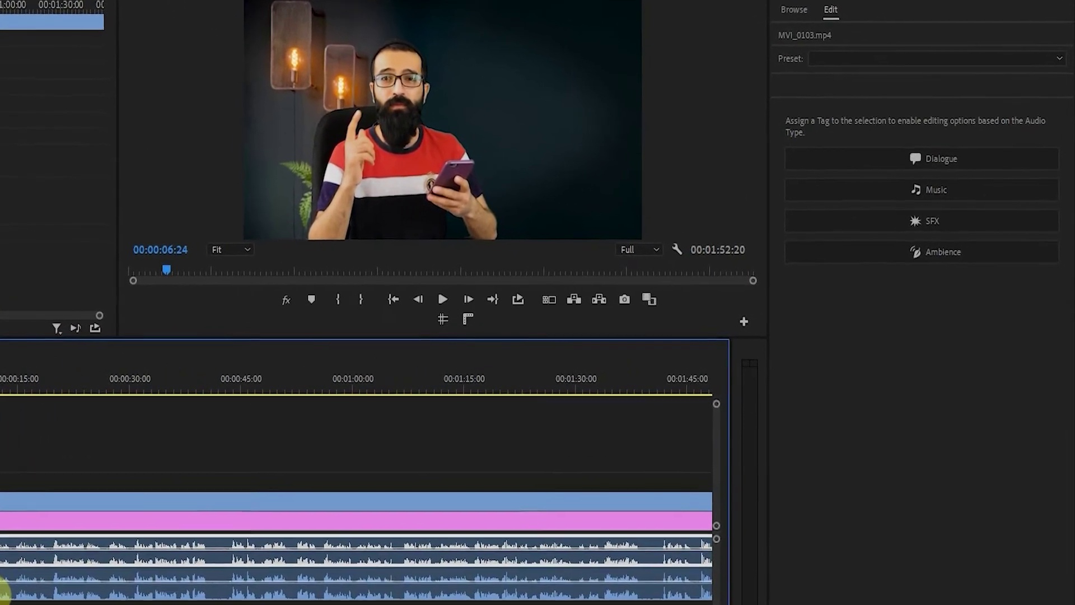
- Turn off Loudness Auto-Match on the Dialogue clip (-24.41 LUFS), listen, then expand Repair
click(944, 161)
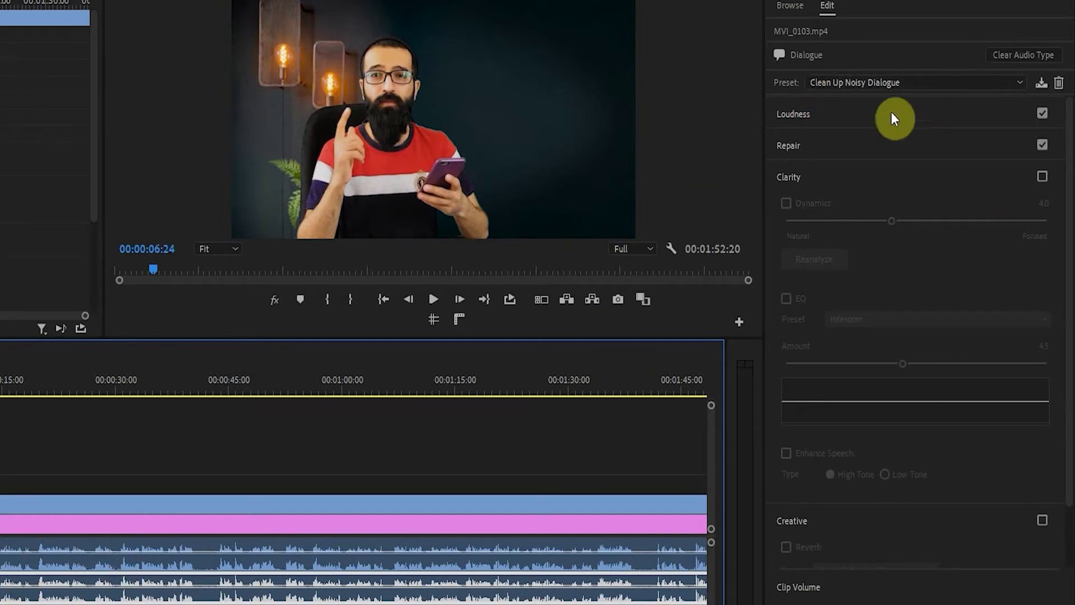
click(799, 116)
click(799, 116)
click(798, 115)
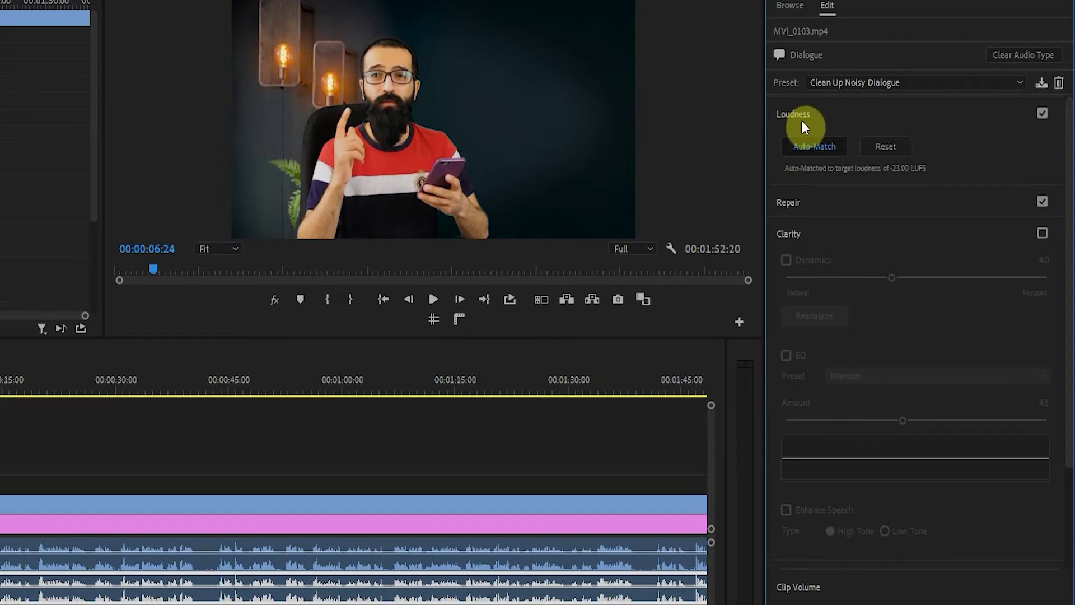
click(823, 151)
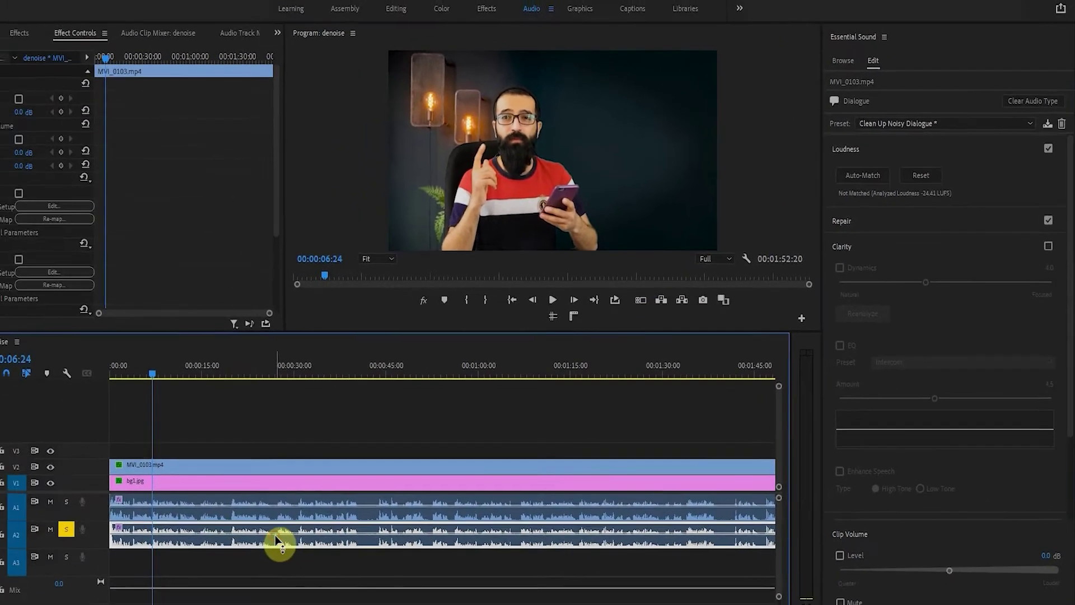
key(space)
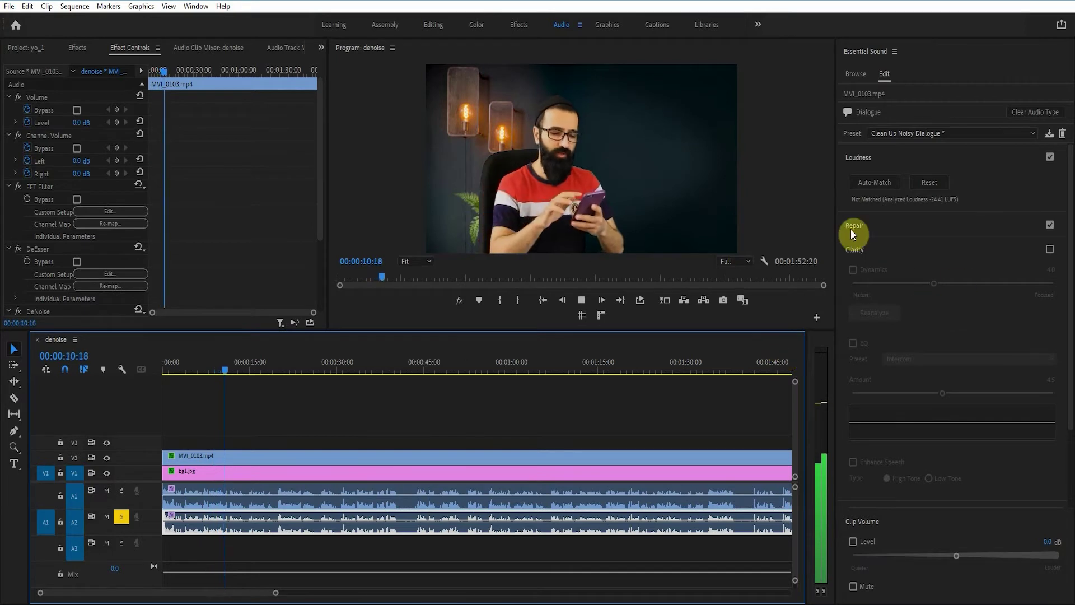
key(space)
click(858, 224)
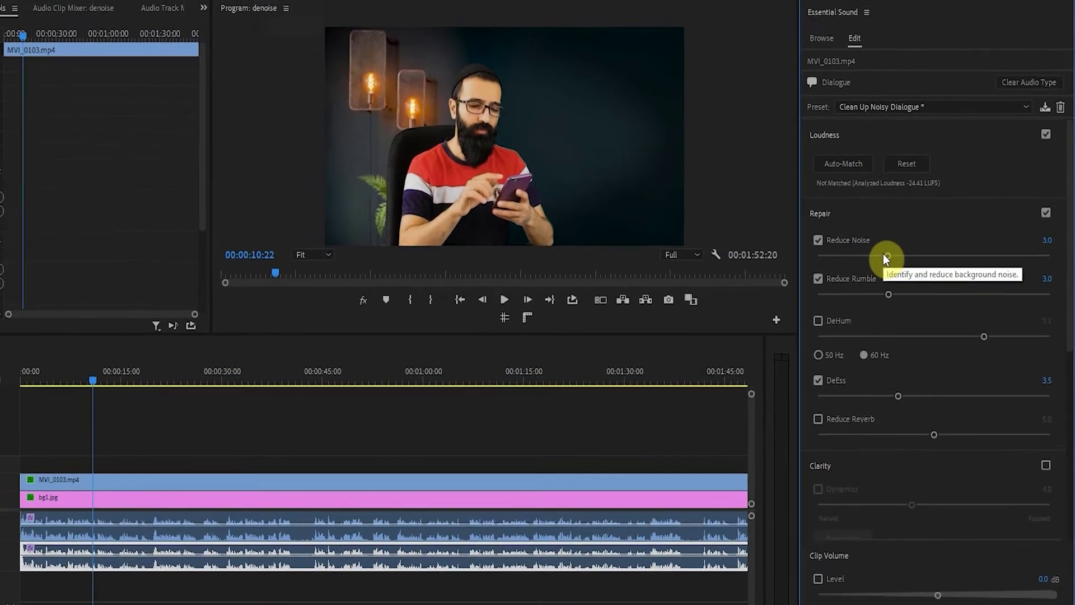
- Raise the dialogue's Reduce Noise amount from 3.0 to about 4.1 while listening during playback
key(space)
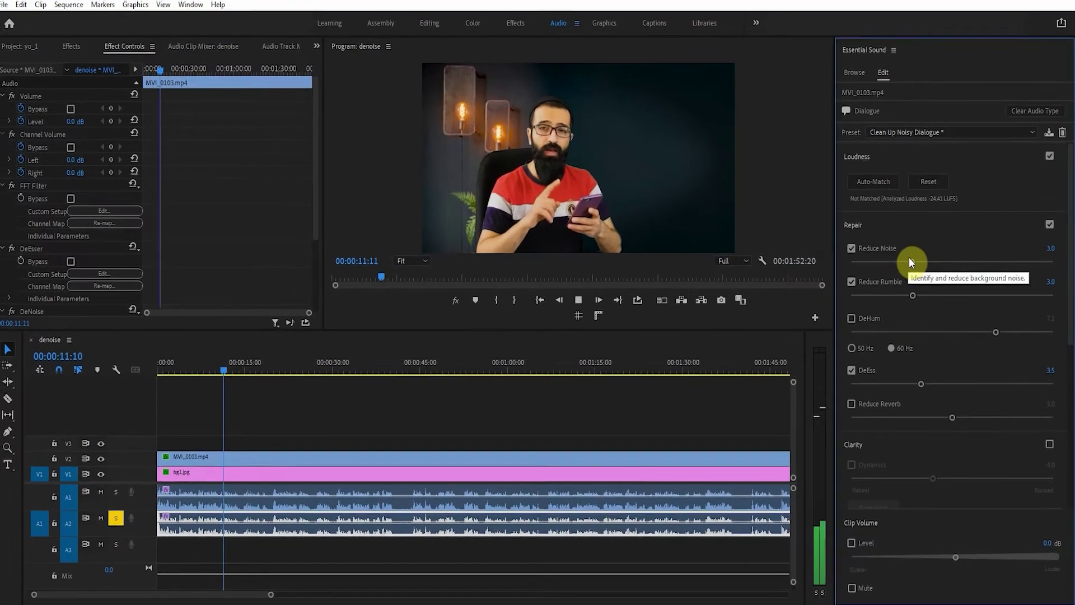
mouse_move(912, 261)
mouse_down()
mouse_move(854, 261)
mouse_move(1047, 259)
mouse_up()
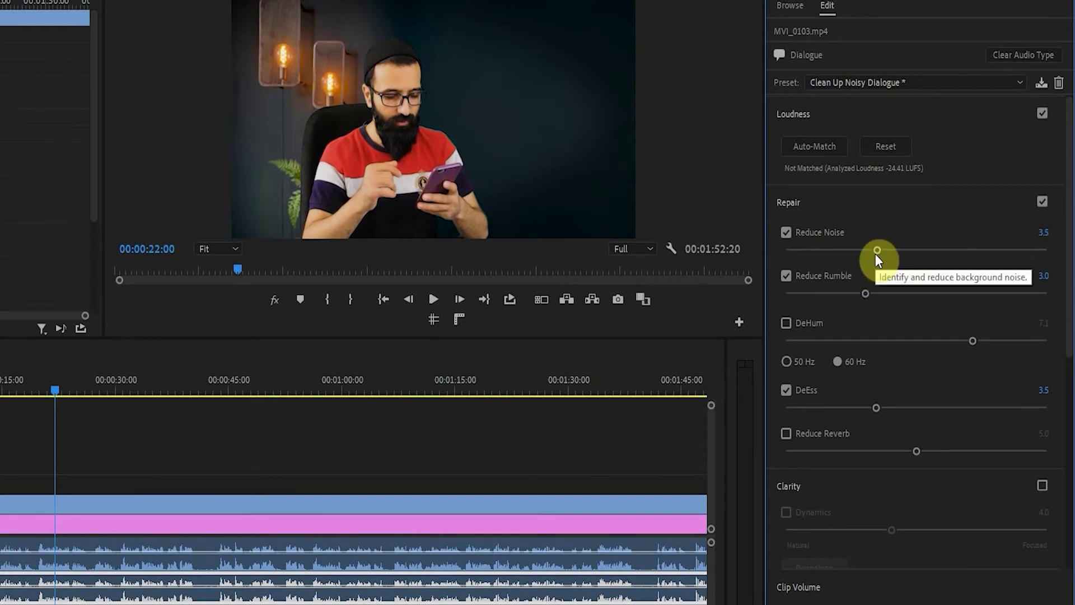
key(space)
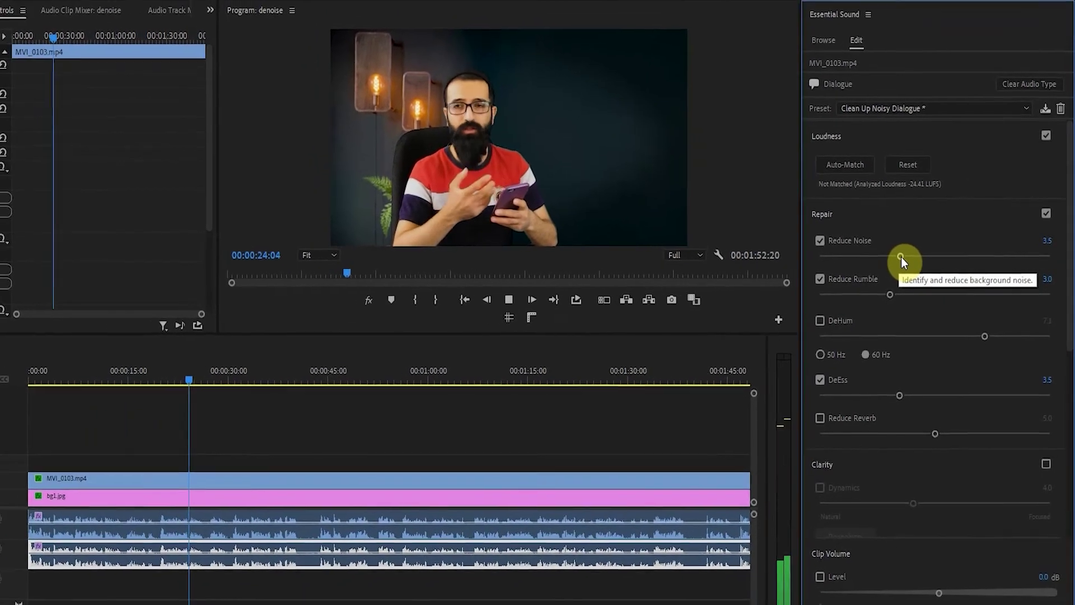
drag(896, 257, 929, 260)
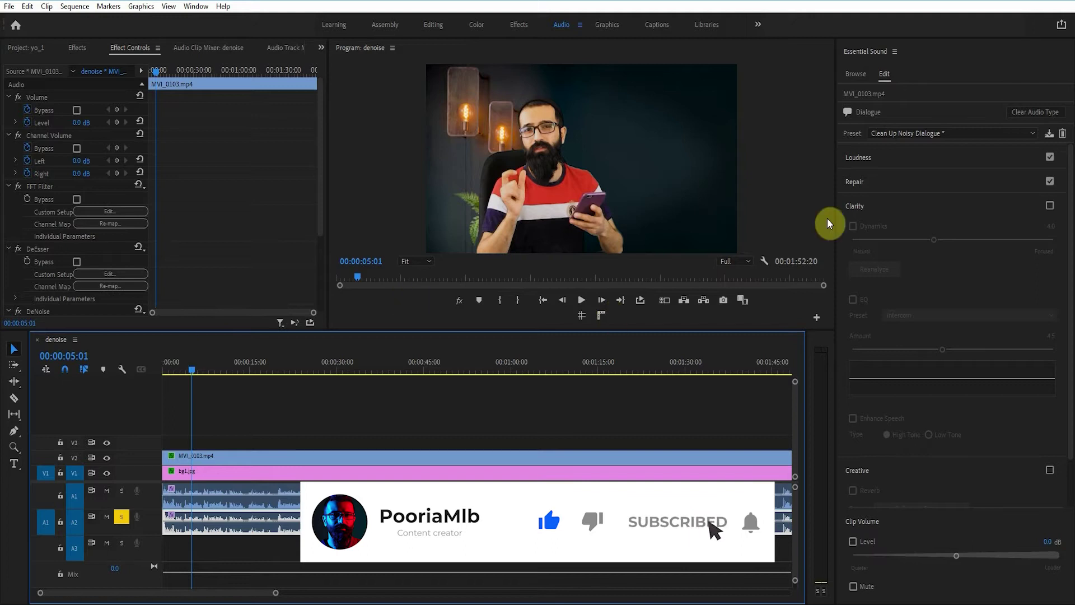
- Duplicate the MVI_0103.mp4 dialogue audio from A2 onto track A3 and select the copy
click(915, 132)
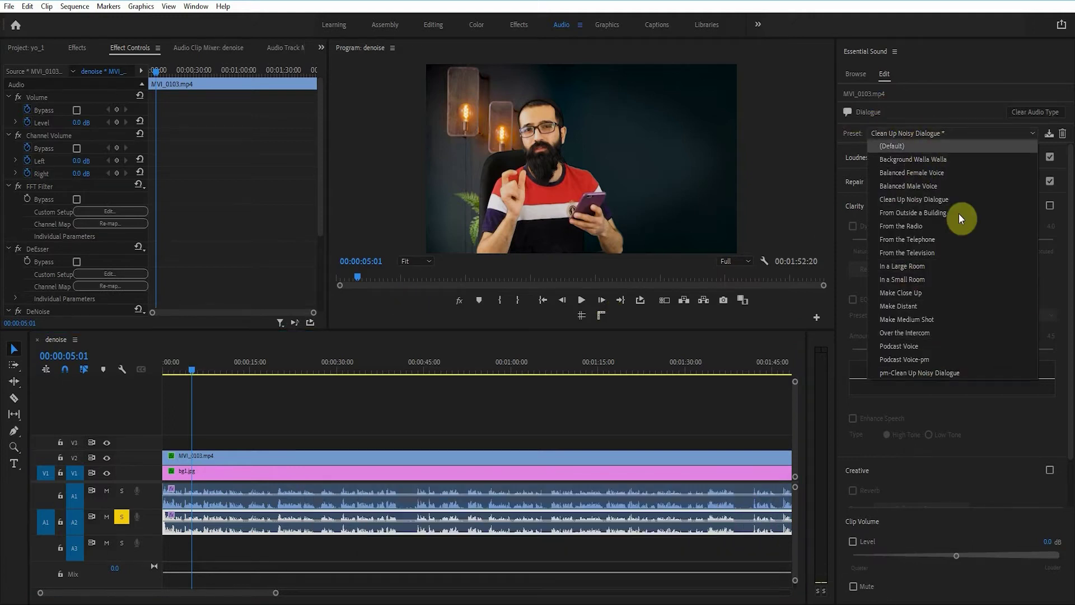
click(964, 421)
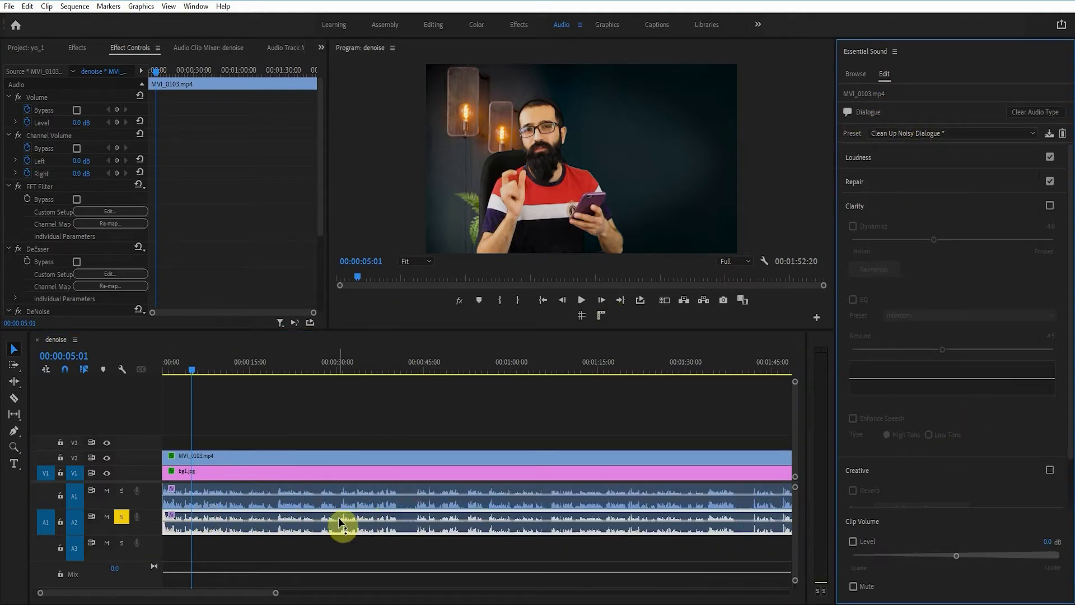
drag(344, 507, 328, 539)
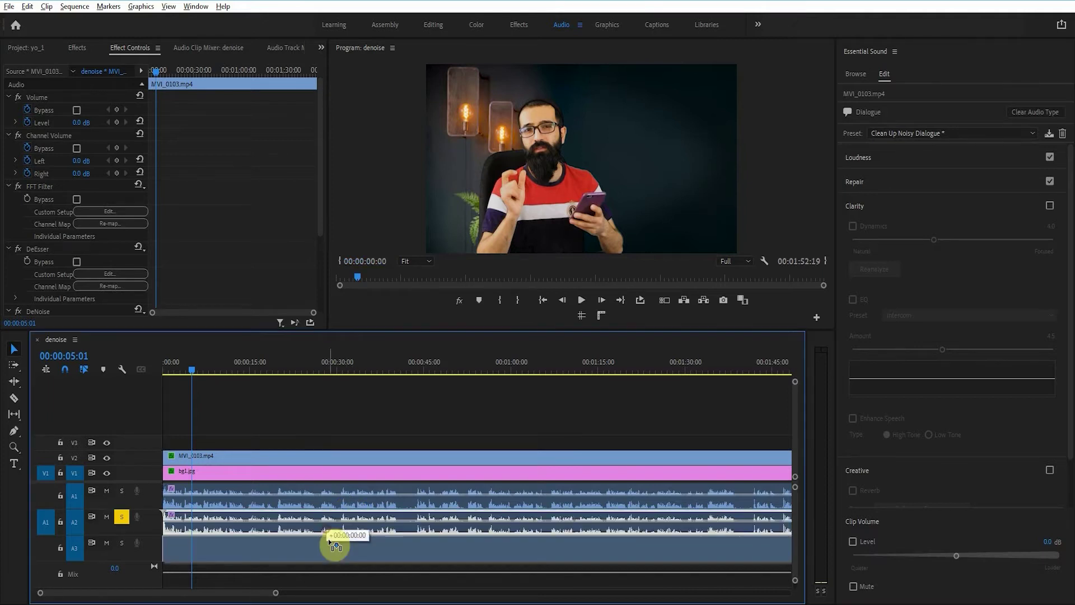
click(182, 551)
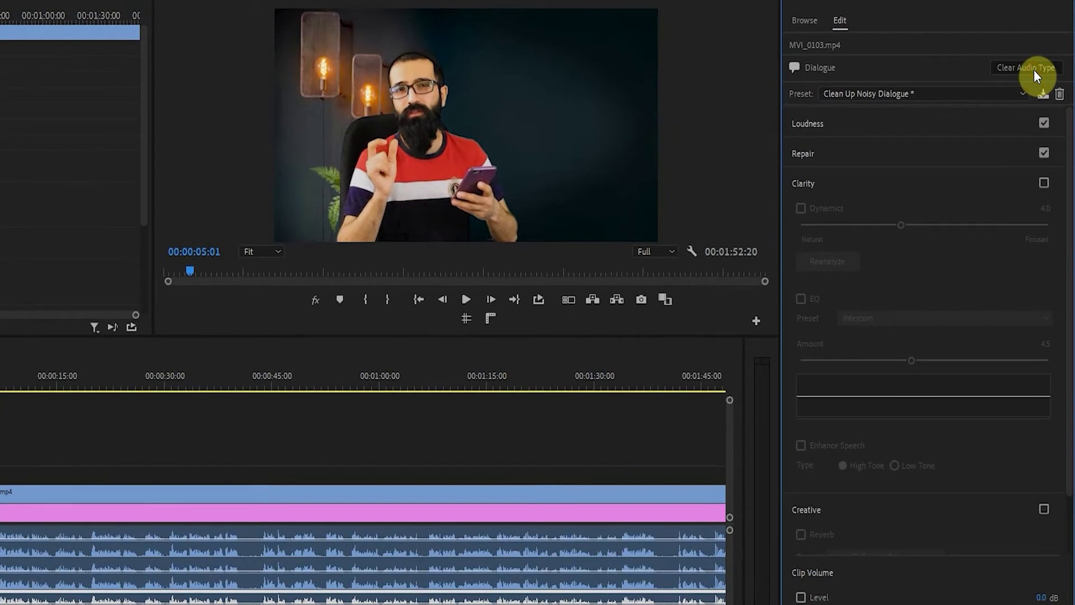
- Clear the A3 copy's audio type and re-tag it as Dialogue
click(1057, 79)
click(948, 157)
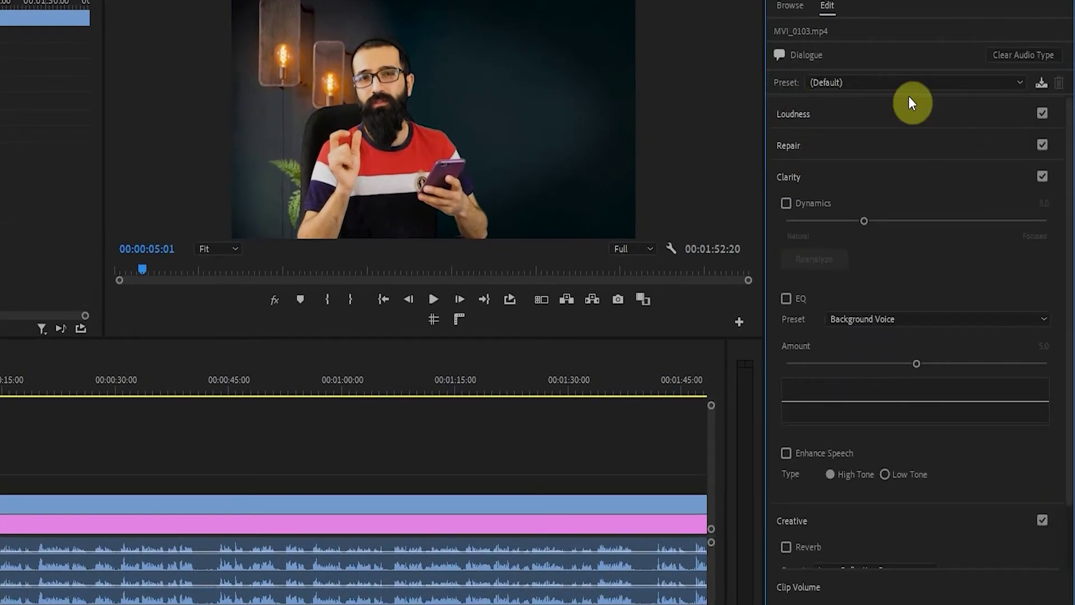
click(800, 119)
- Auto-match the clip's loudness to -23.00 LUFS and play back to check it
click(297, 576)
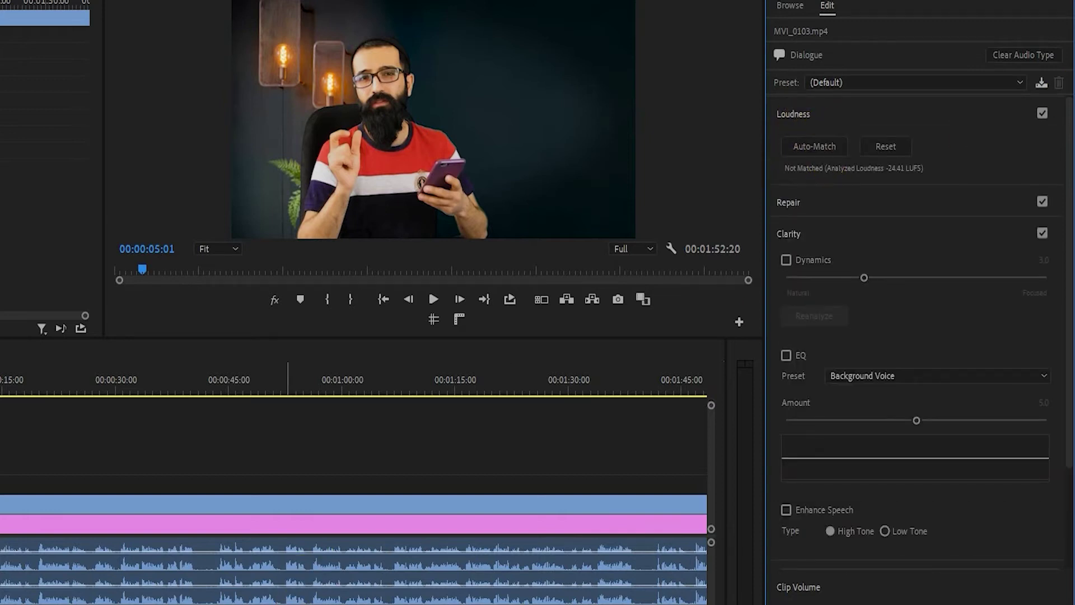
click(826, 145)
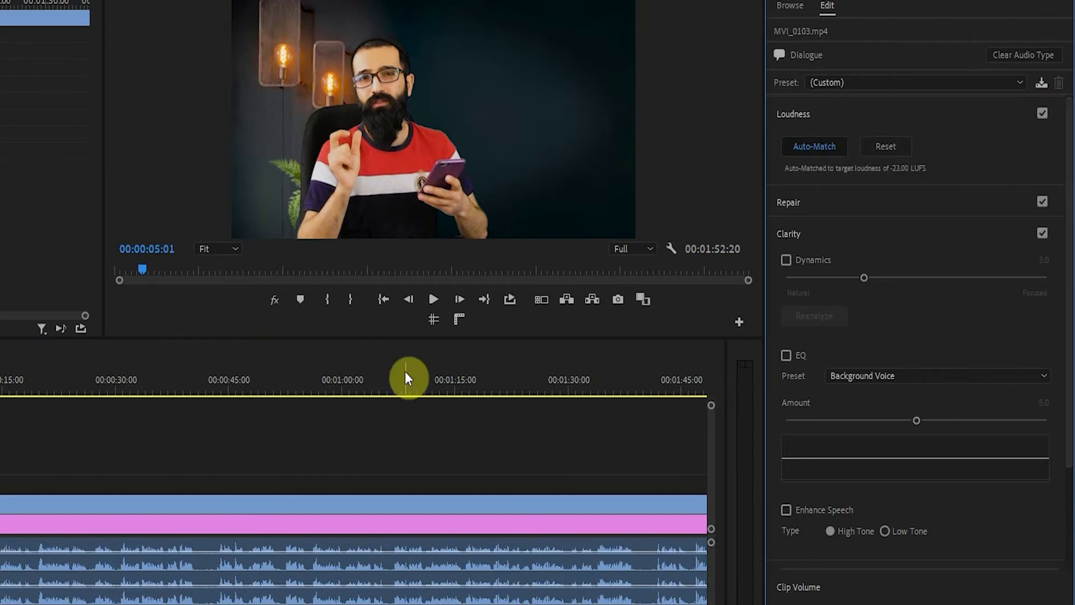
key(space)
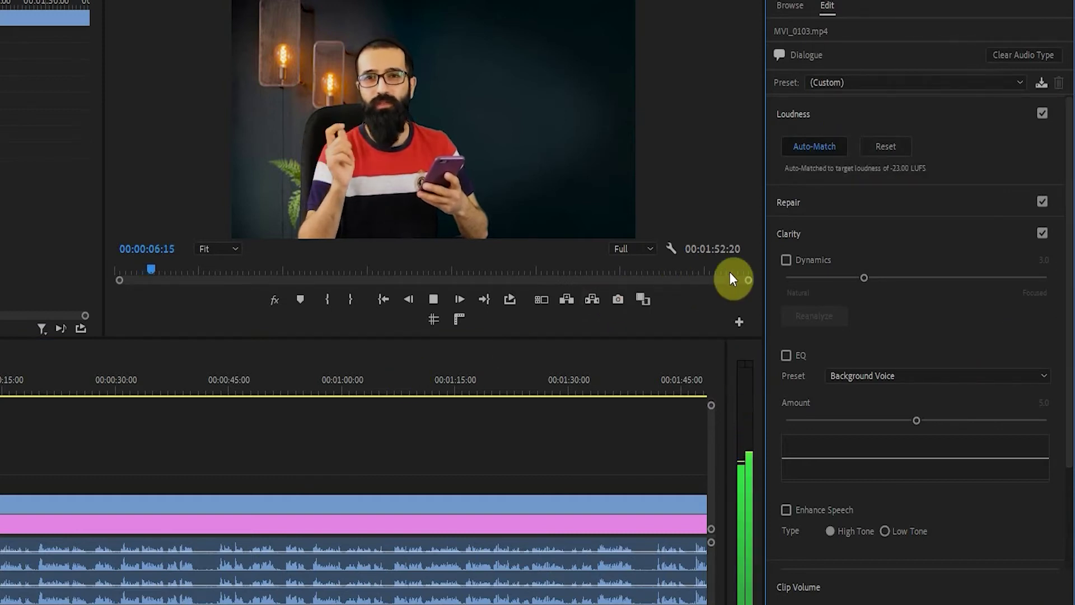
key(space)
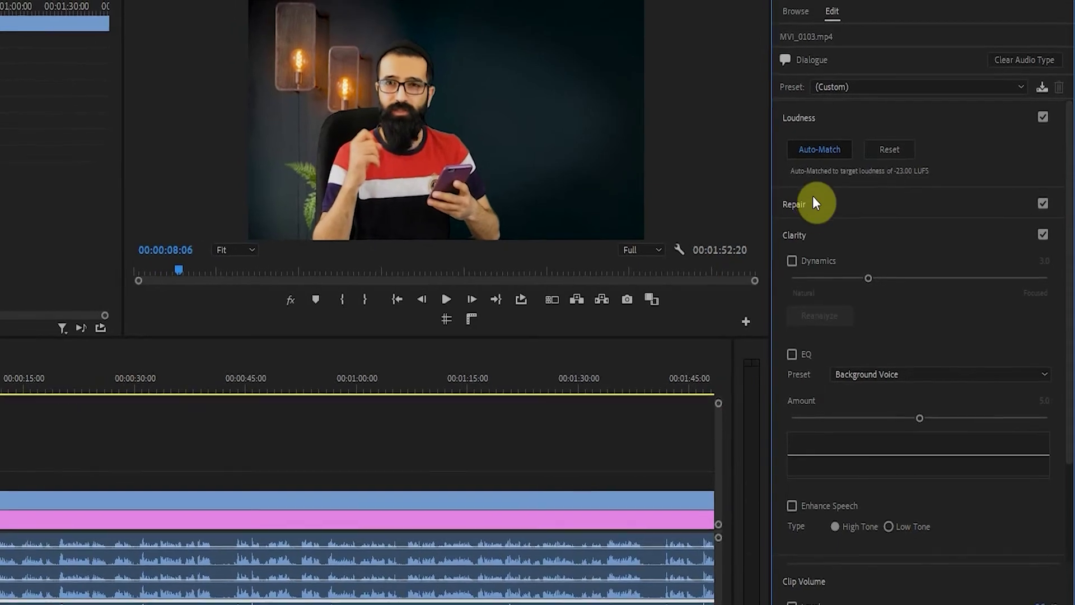
click(813, 203)
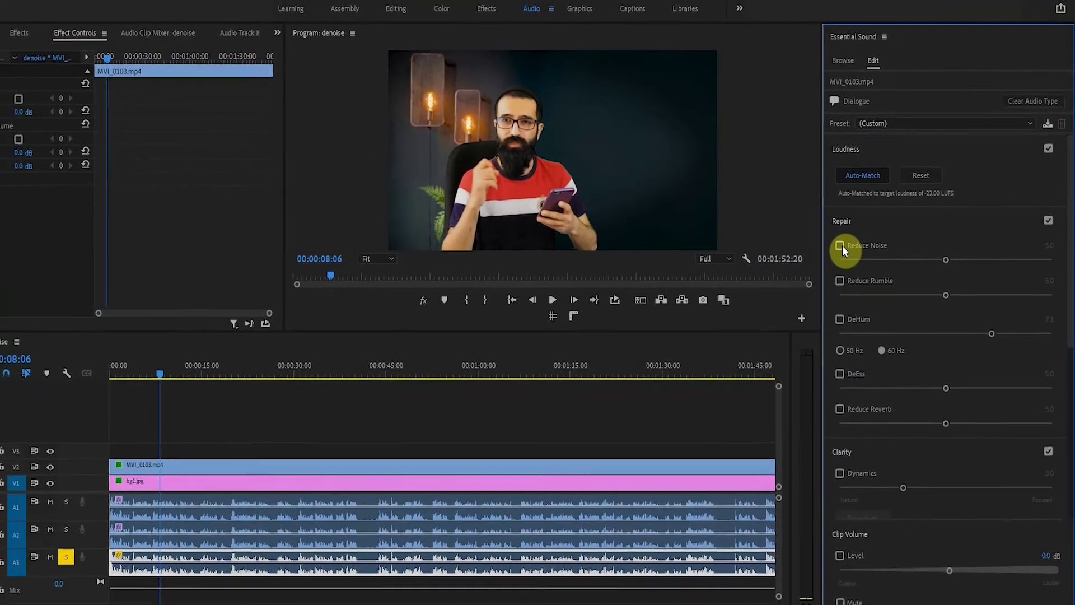
- Enable Reduce Noise and raise it from 5.0 to 6.0 while listening
click(840, 246)
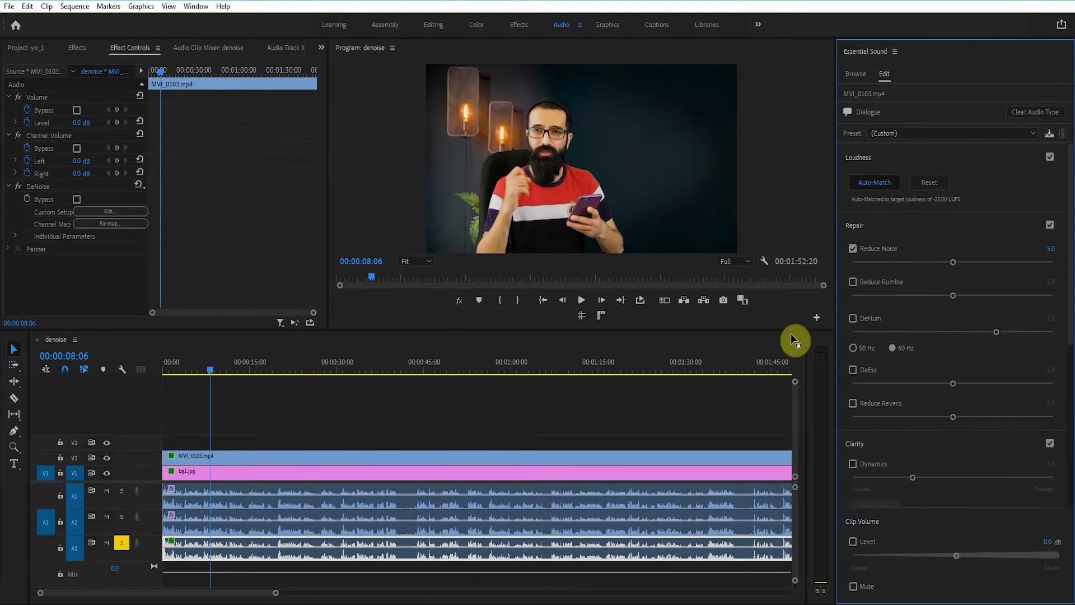
key(space)
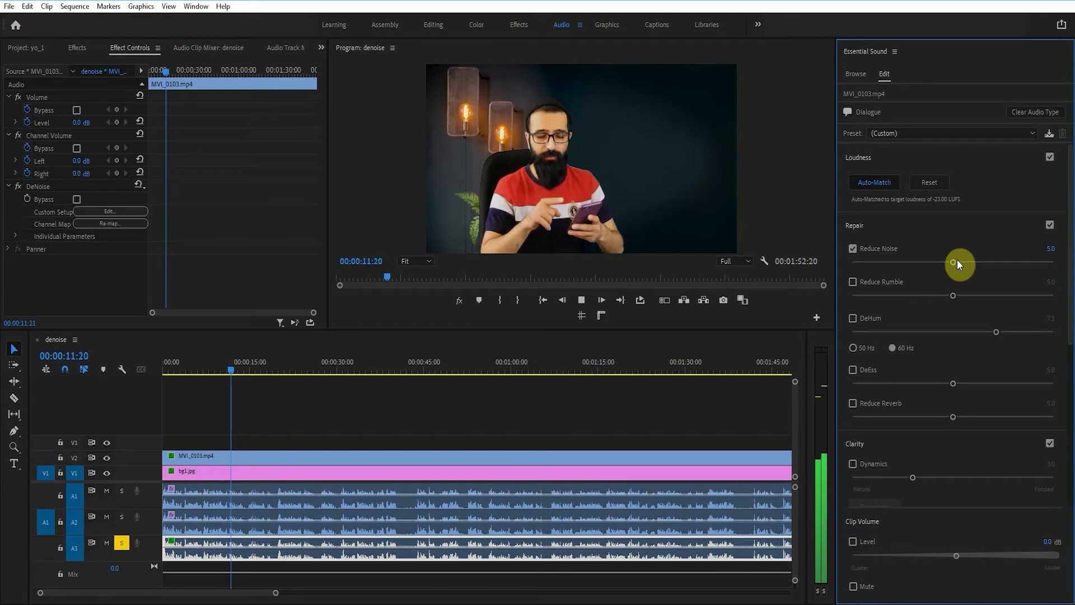
drag(958, 260, 973, 259)
key(space)
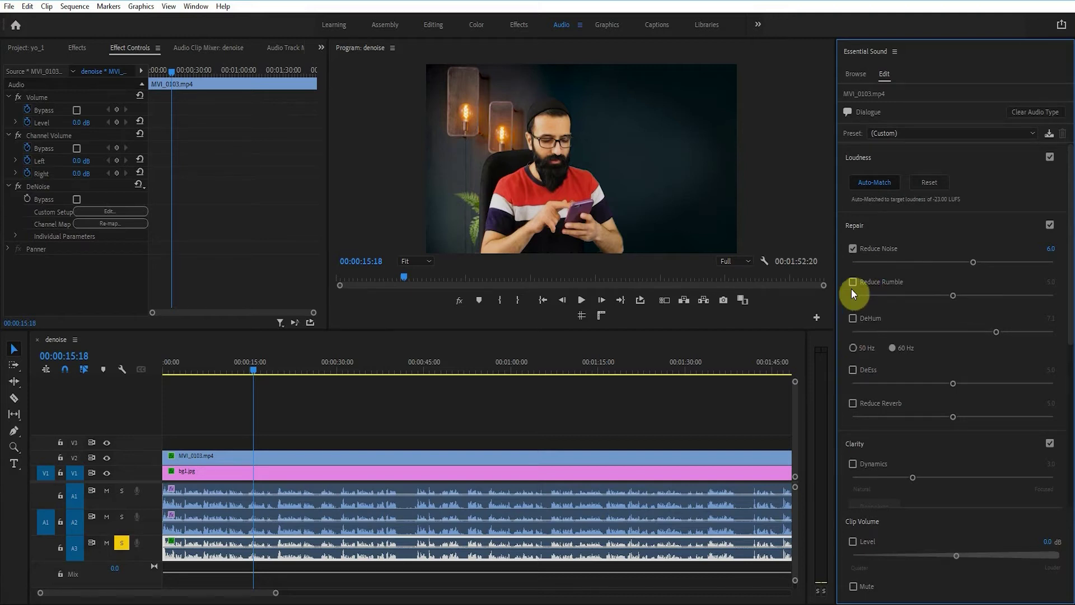
key(space)
- Enable DeHum and tune it down to 1.0, with DeEss enabled at 0.0
click(853, 318)
mouse_move(894, 331)
mouse_down()
mouse_move(831, 335)
mouse_move(1071, 335)
mouse_move(865, 332)
mouse_move(945, 332)
mouse_up()
click(853, 318)
click(852, 318)
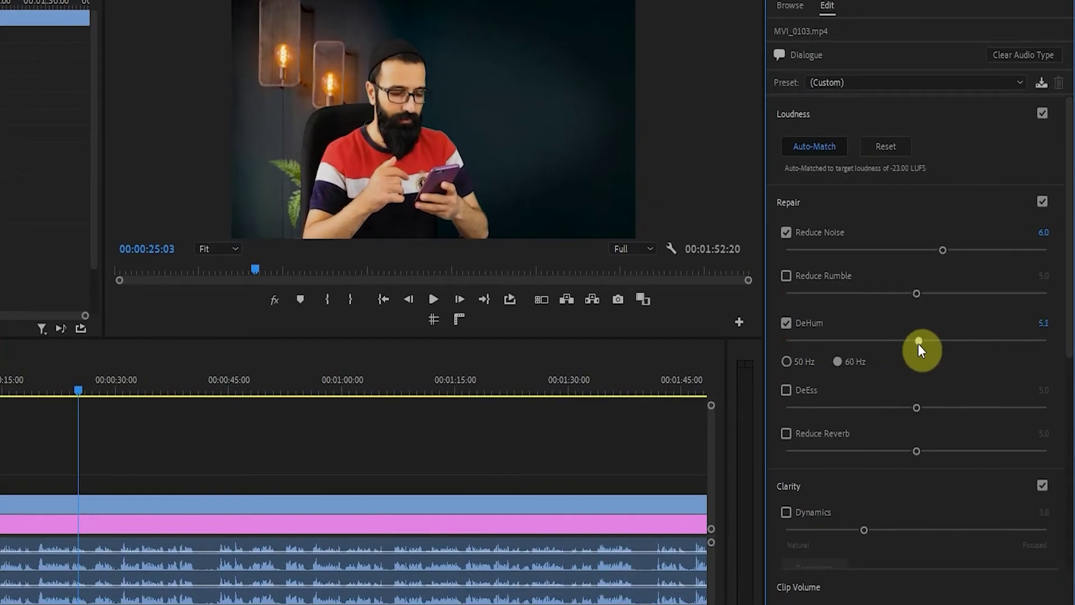
mouse_move(918, 344)
mouse_down()
mouse_move(890, 356)
mouse_move(894, 332)
mouse_move(852, 332)
mouse_up()
drag(953, 295, 888, 294)
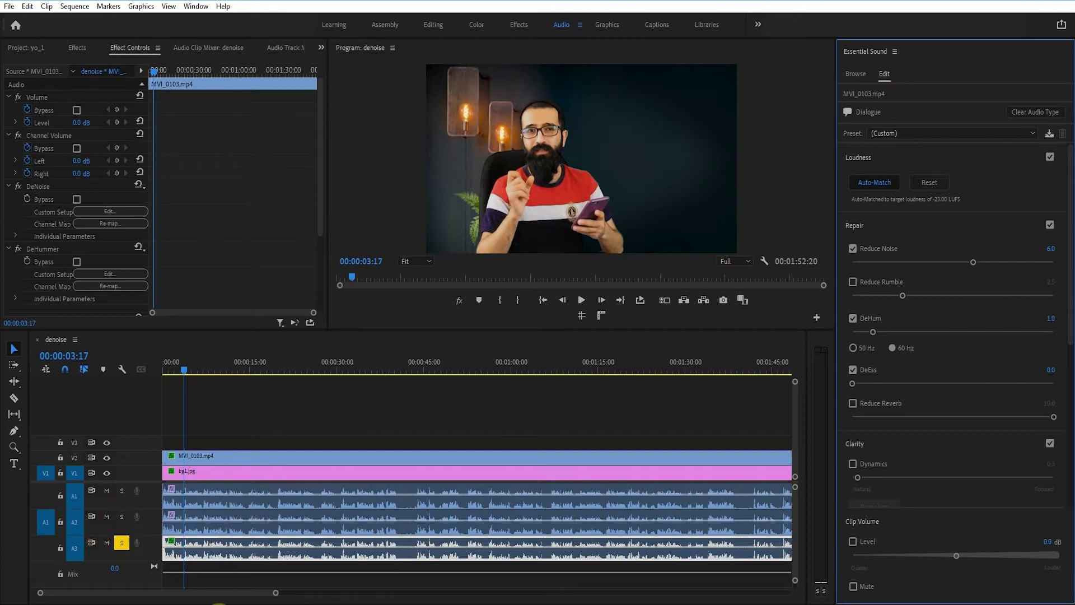
- Play the cleaned dialogue, then solo track A1 and listen with its clip selected
key(space)
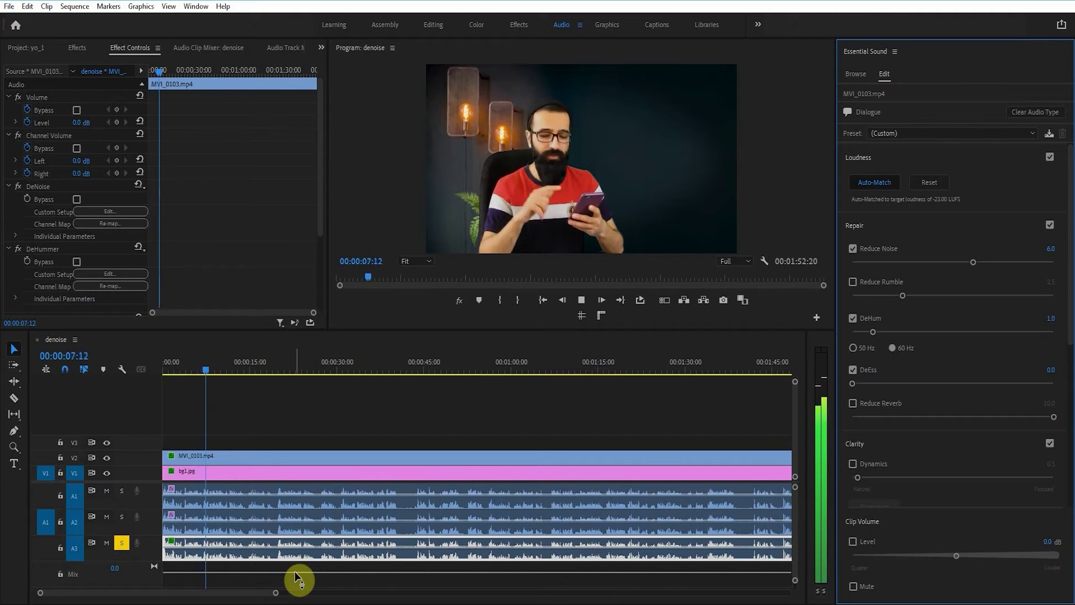
key(space)
click(122, 490)
click(124, 541)
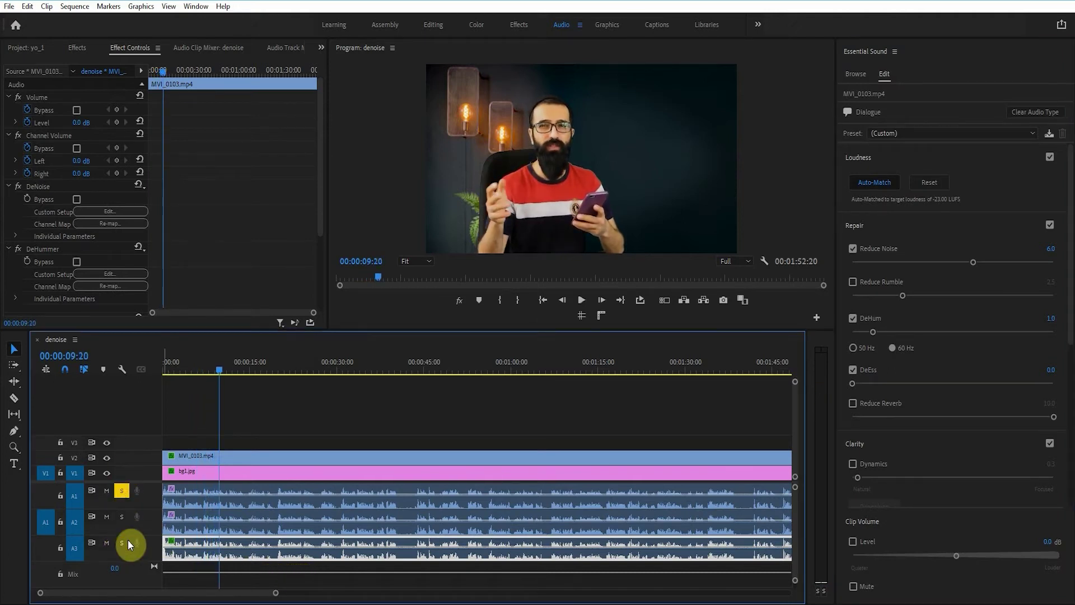
key(space)
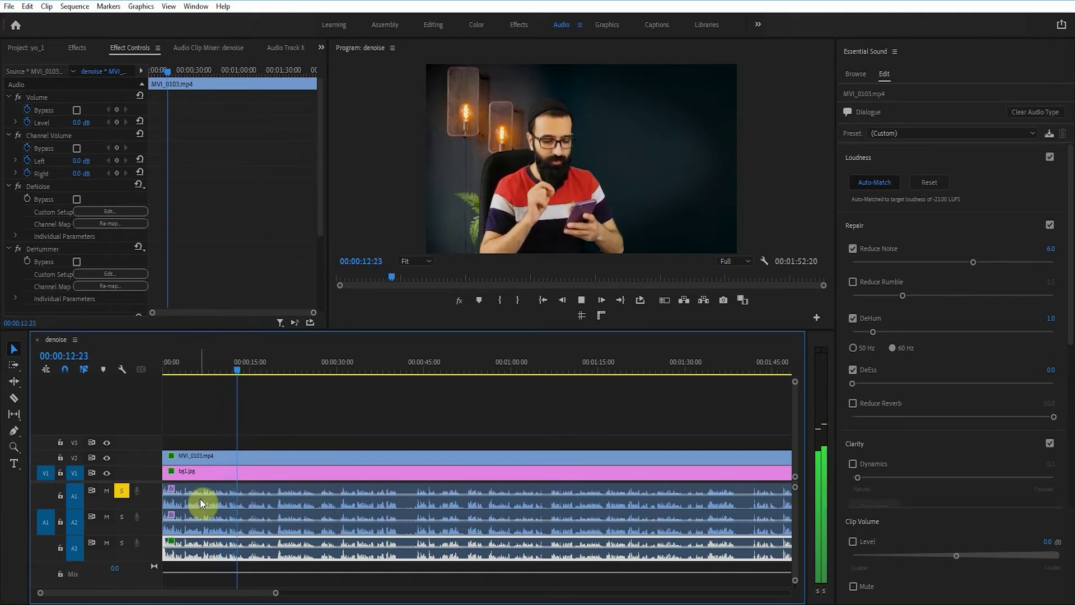
click(240, 506)
key(space)
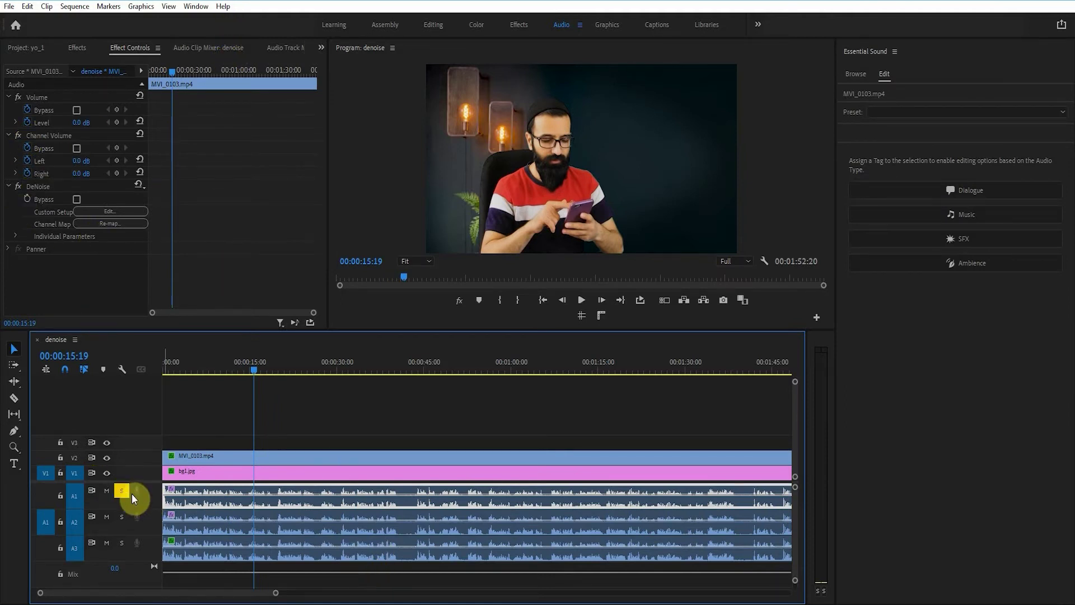
- Solo track A2 and play its Clean Up Noisy Dialogue copy from near the start
click(123, 516)
click(176, 369)
key(space)
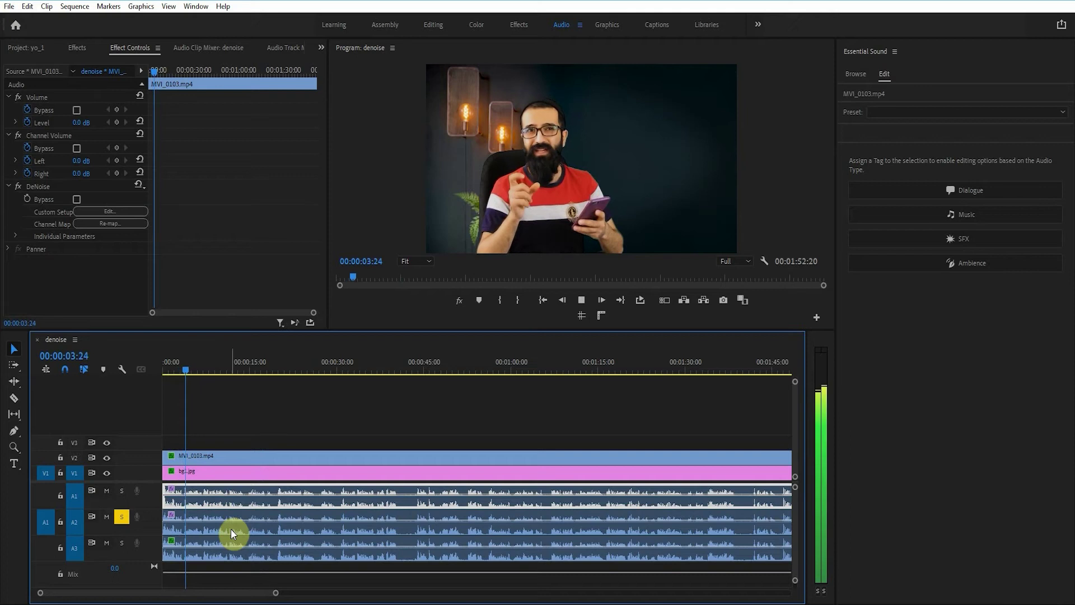
click(231, 528)
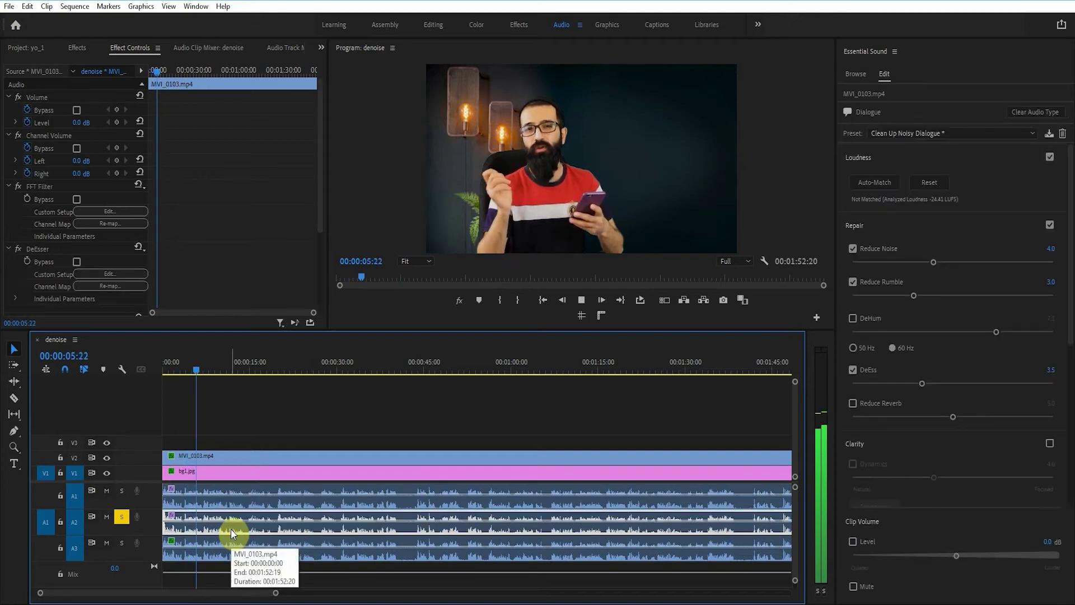
- Solo track A3, select its clip and play the Reduce Noise 6.0, DeHum 1.0 version
click(122, 542)
click(230, 559)
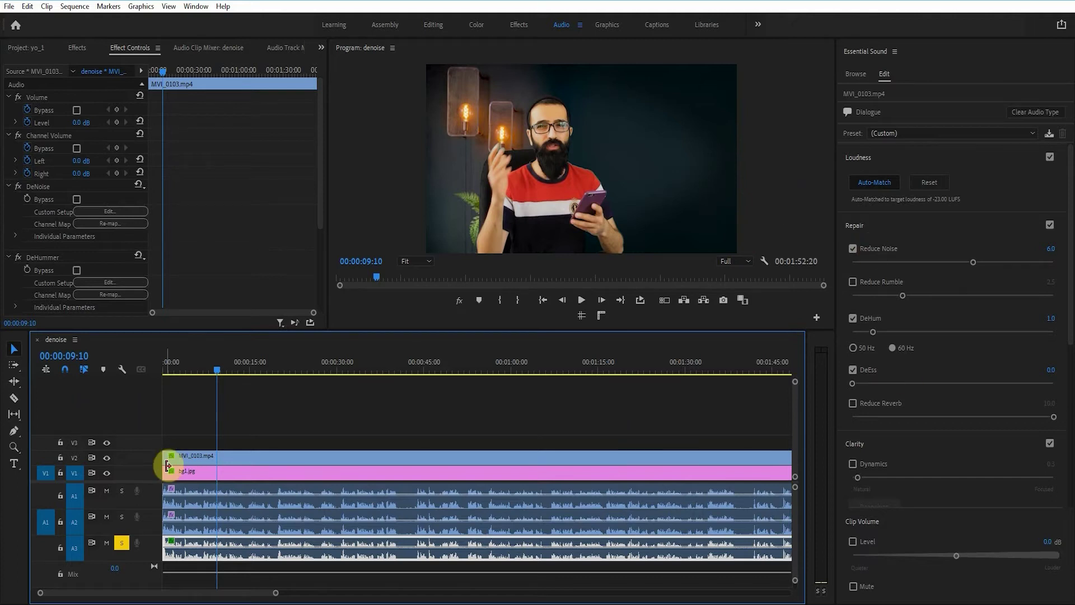
key(space)
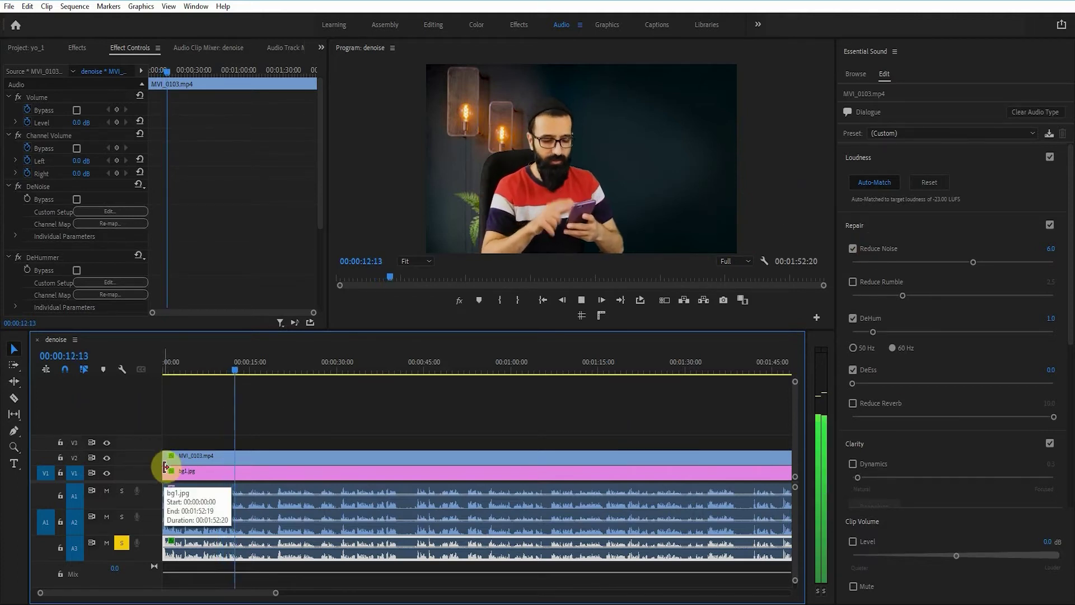
key(space)
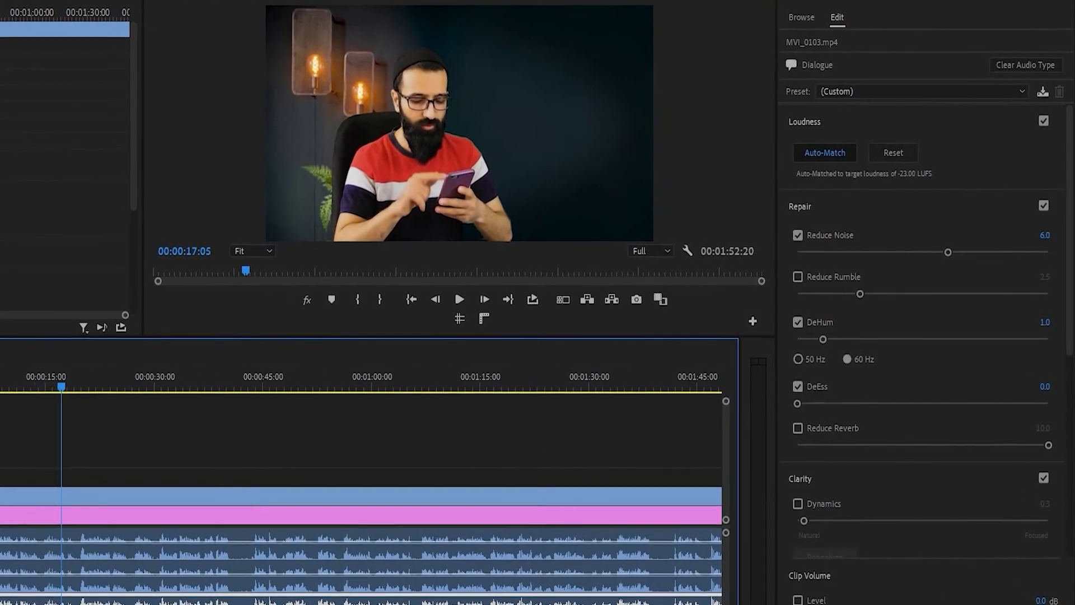
- Collapse Repair, enable EQ on the dialogue clip and audition the Old Radio preset
click(798, 206)
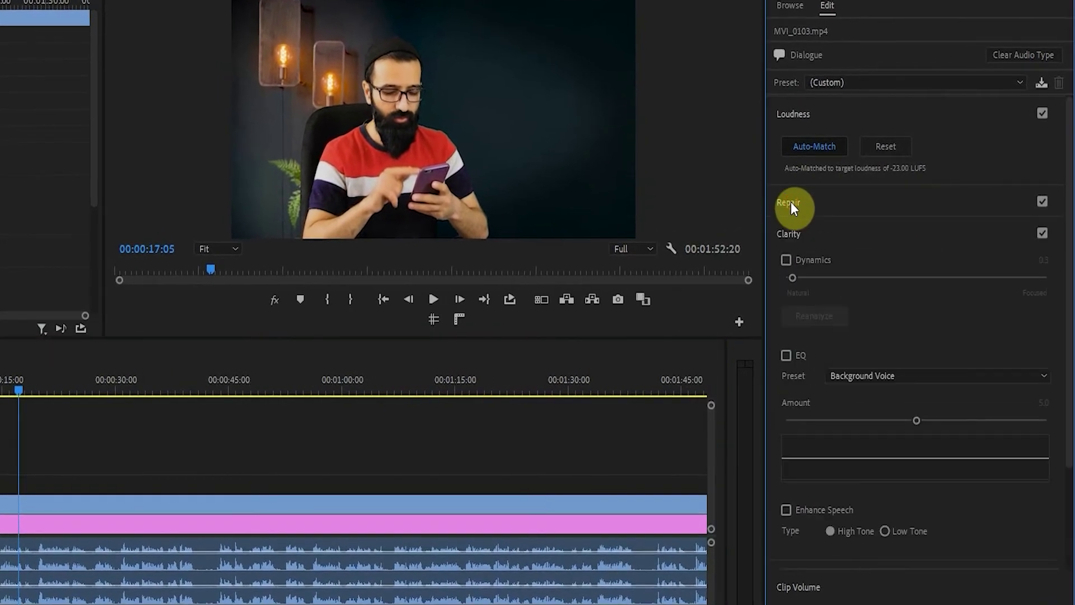
click(798, 206)
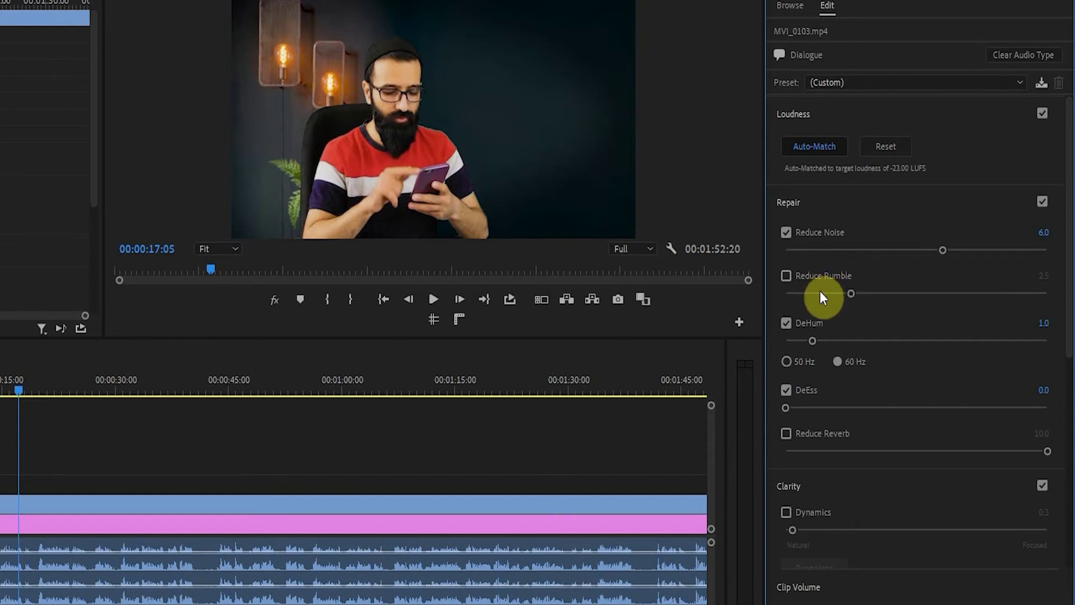
click(784, 202)
click(935, 376)
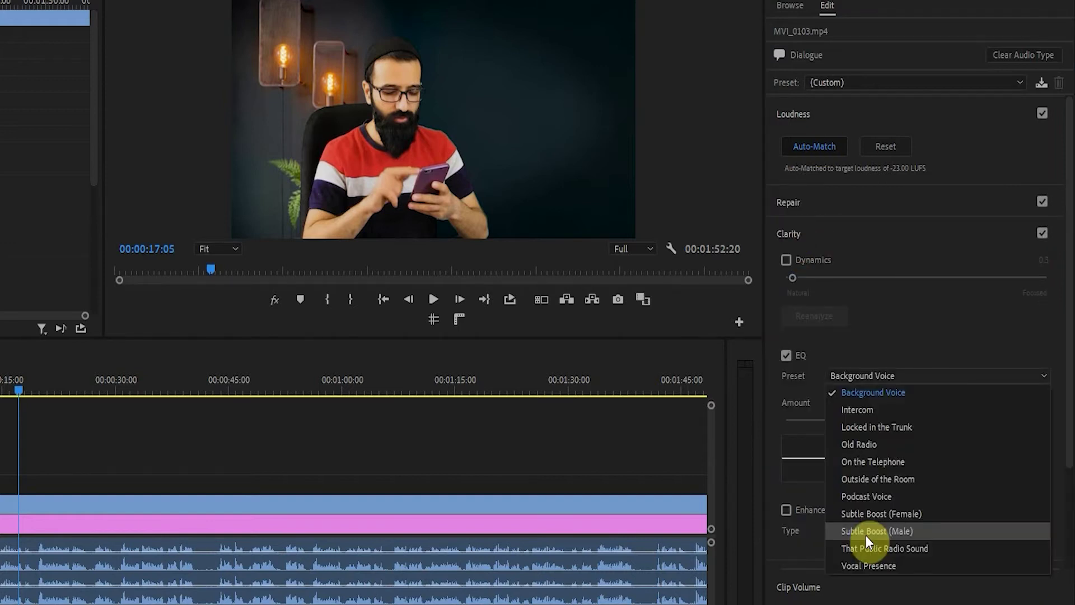
click(861, 314)
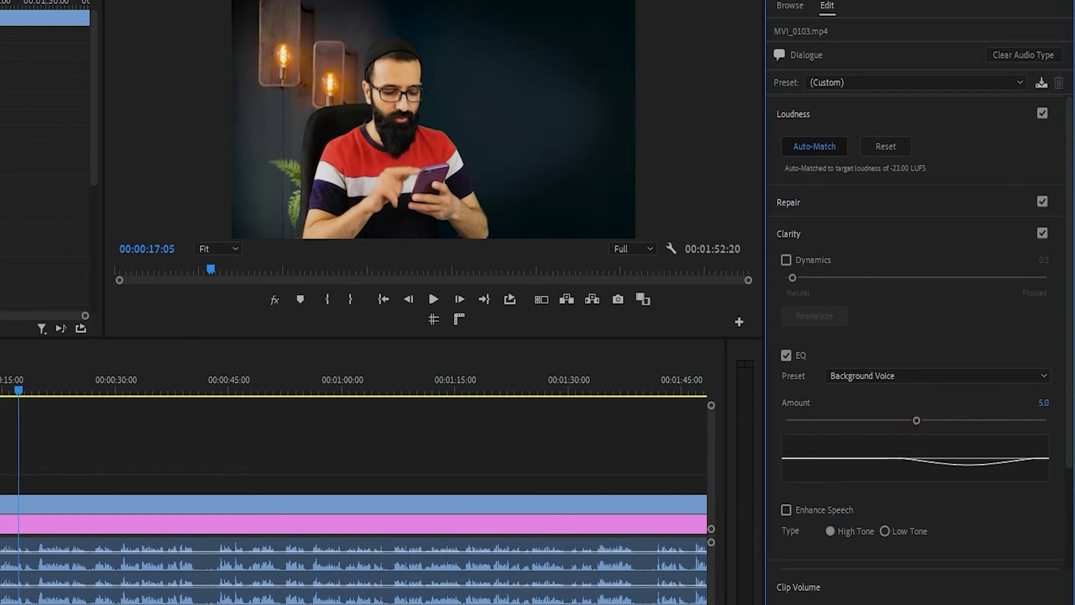
click(842, 376)
click(875, 446)
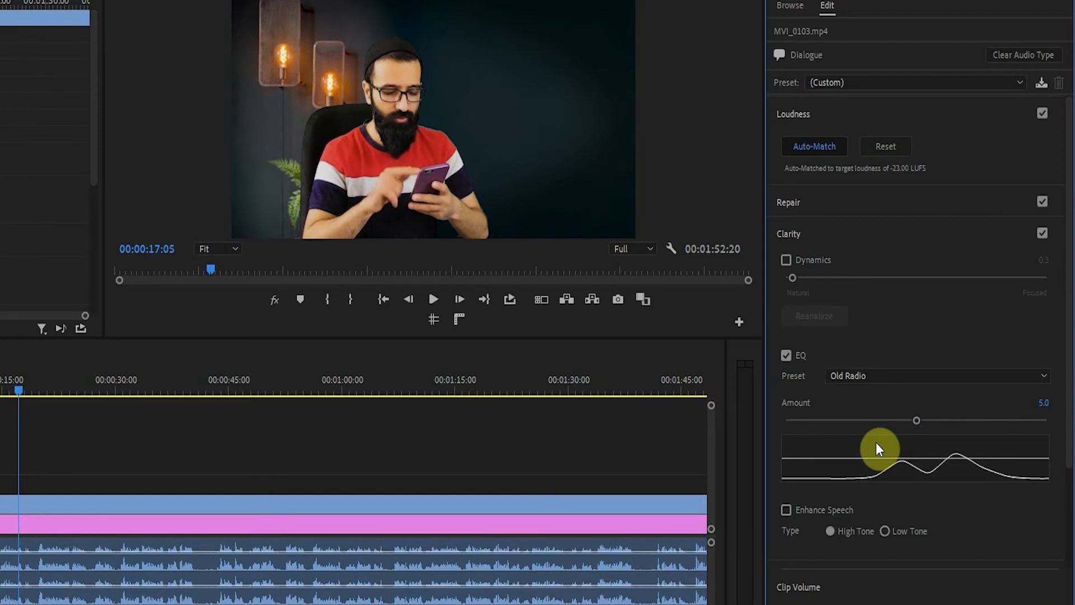
key(space)
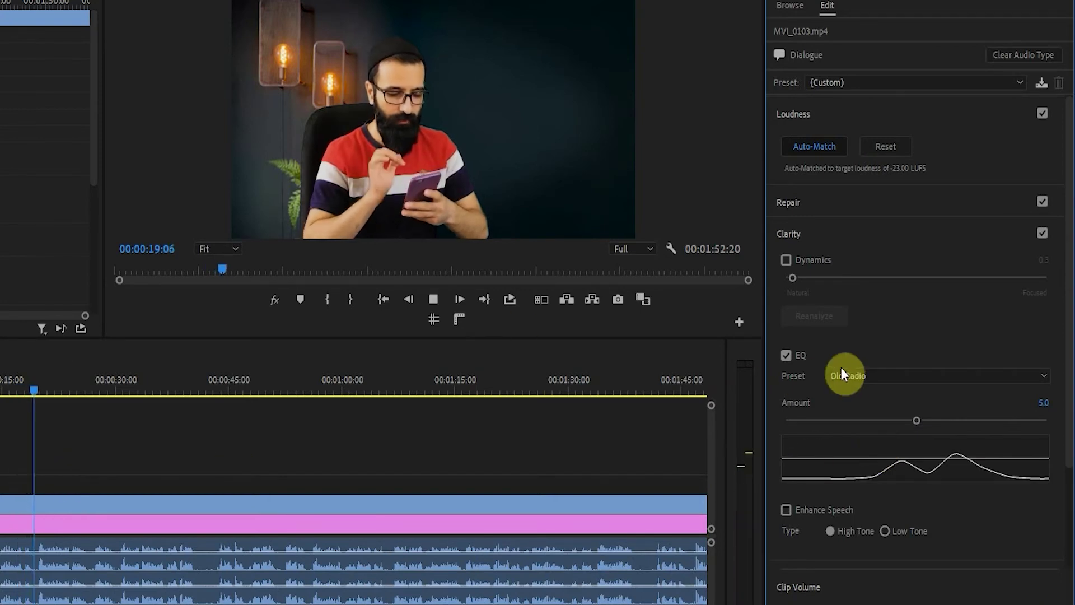
- Audition the On the Telephone, Subtle Boost (Male) and Vocal Presence EQ presets
click(845, 375)
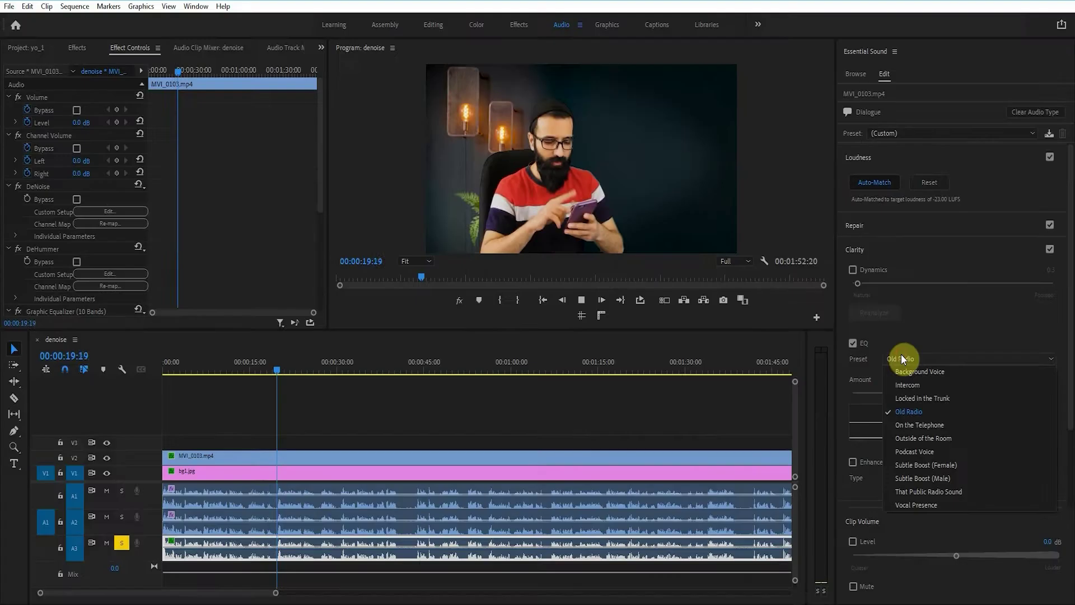
click(943, 426)
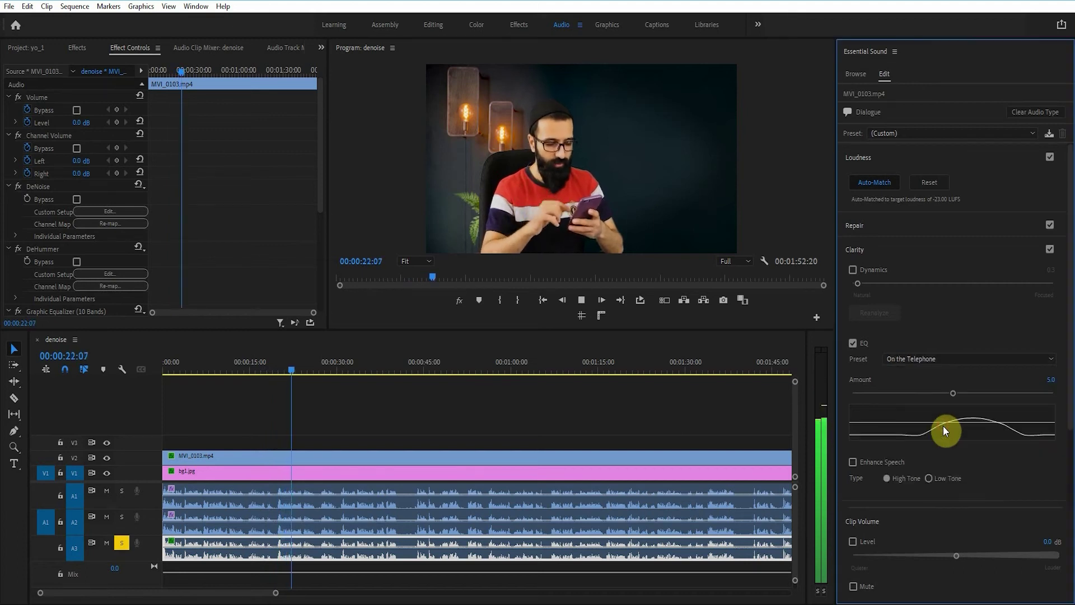
click(912, 358)
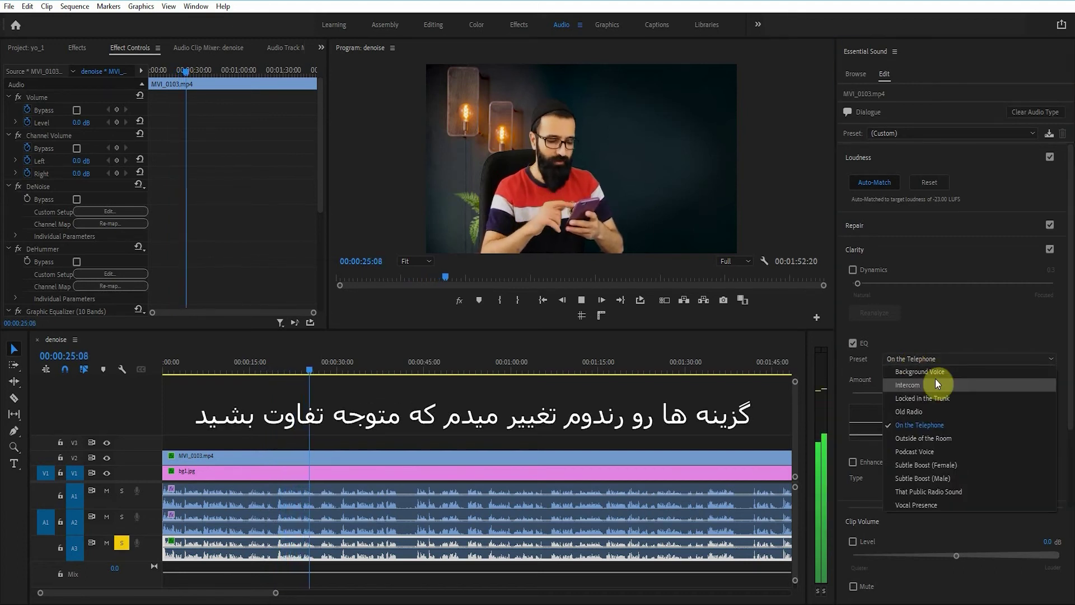
click(1006, 478)
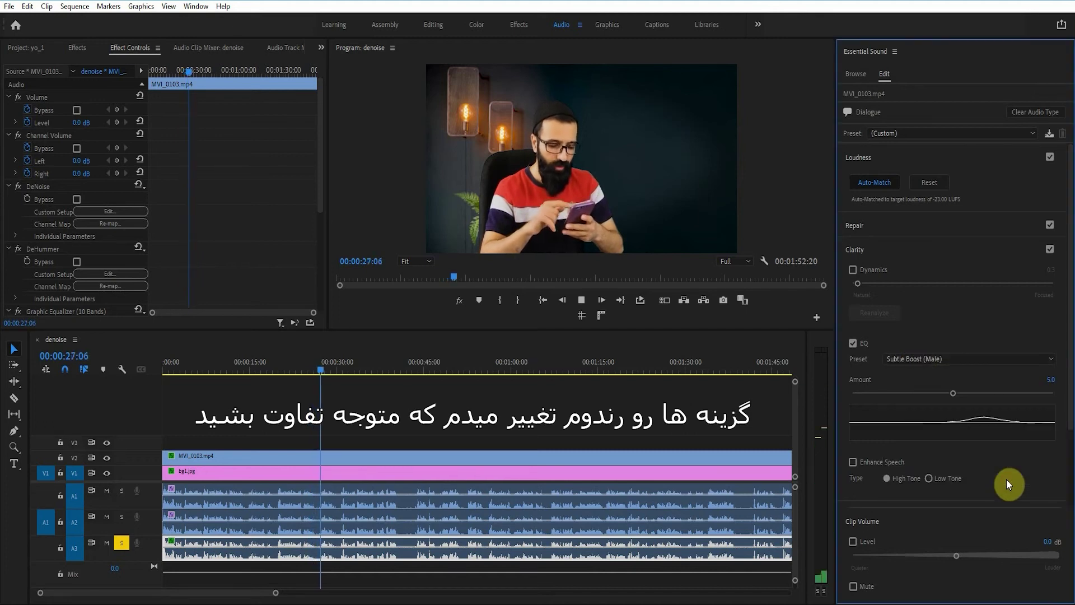
click(905, 358)
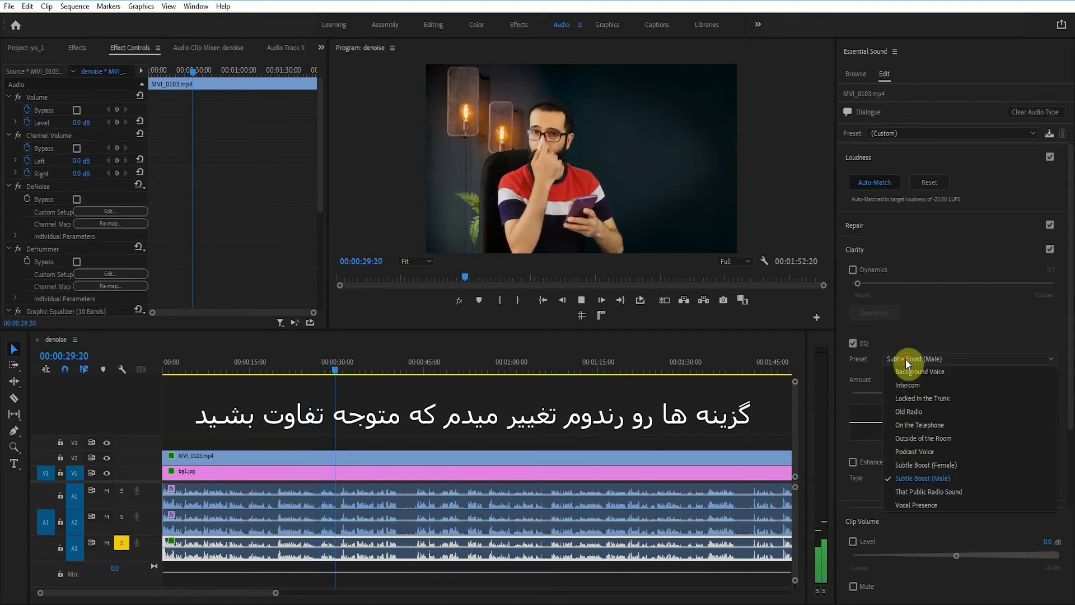
click(914, 507)
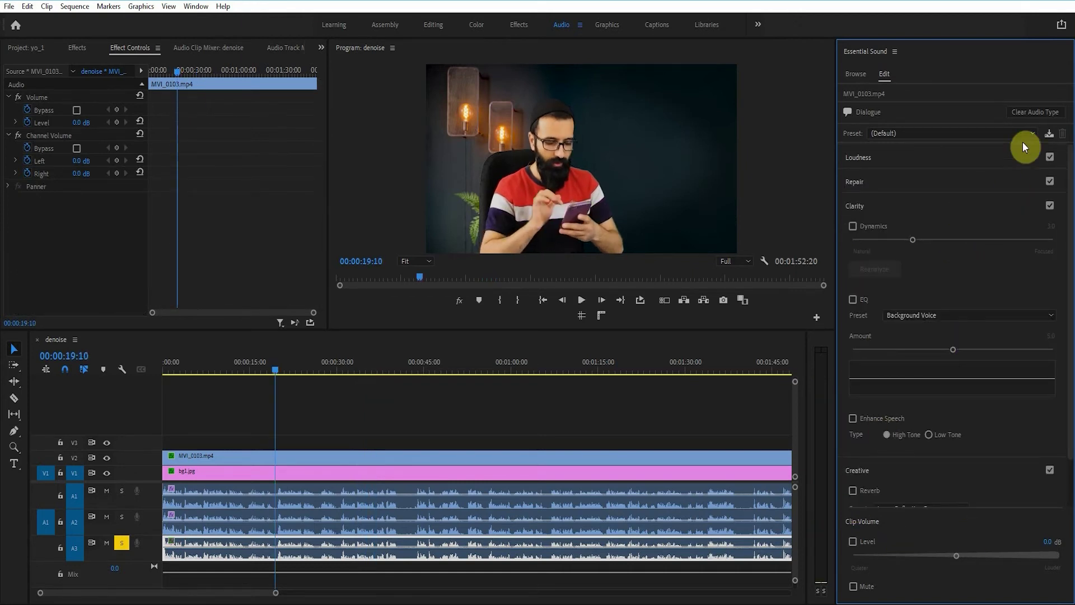
- Clear MVI_0103.mp4's audio type and apply the saved pm-Clean Up Noisy Dialogue preset
click(1035, 113)
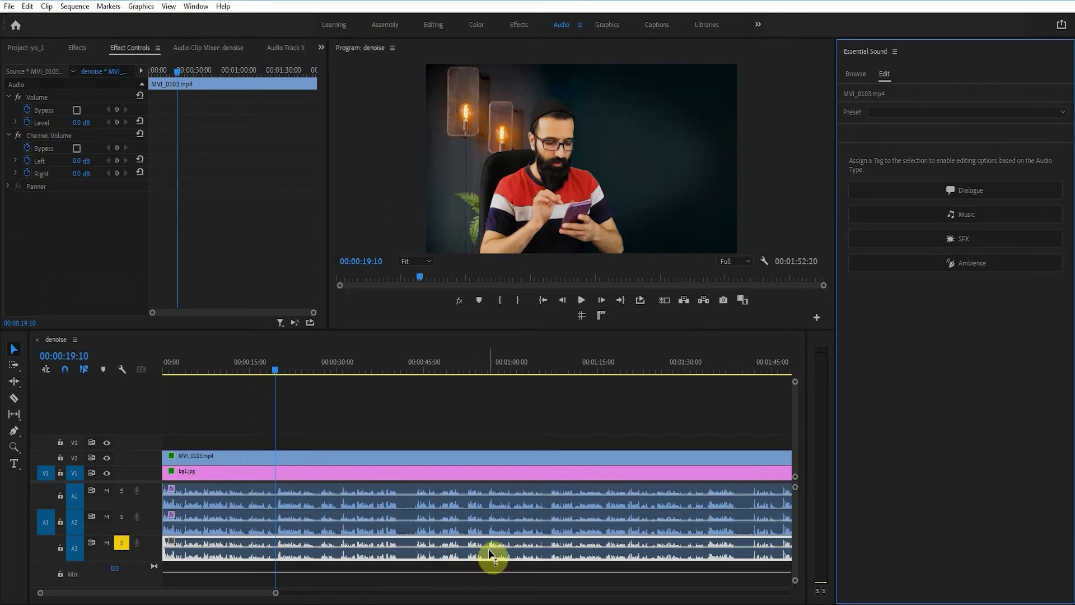
mouse_move(488, 549)
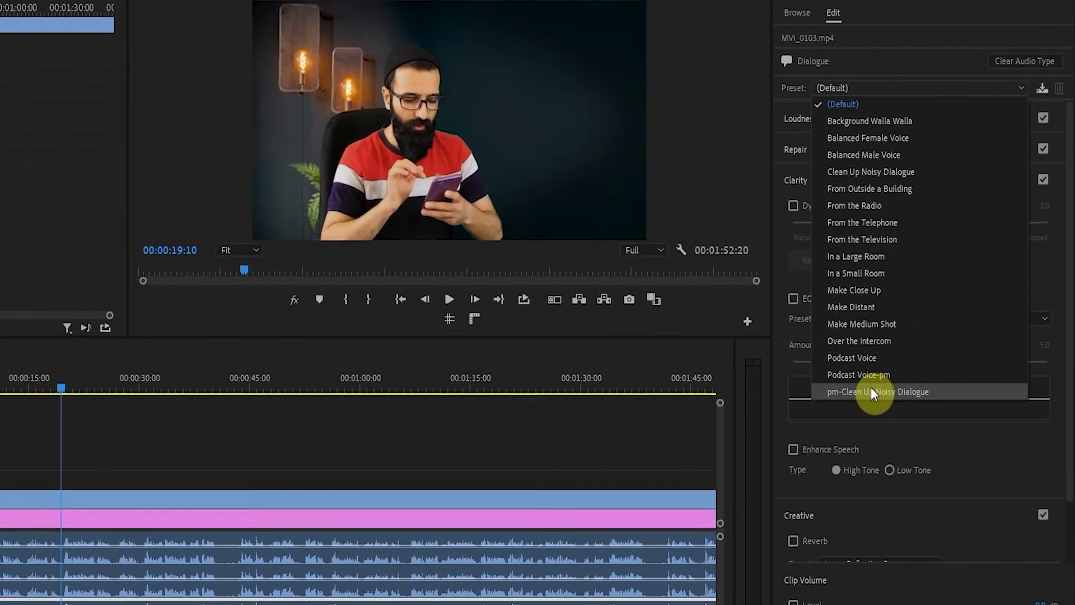
click(872, 389)
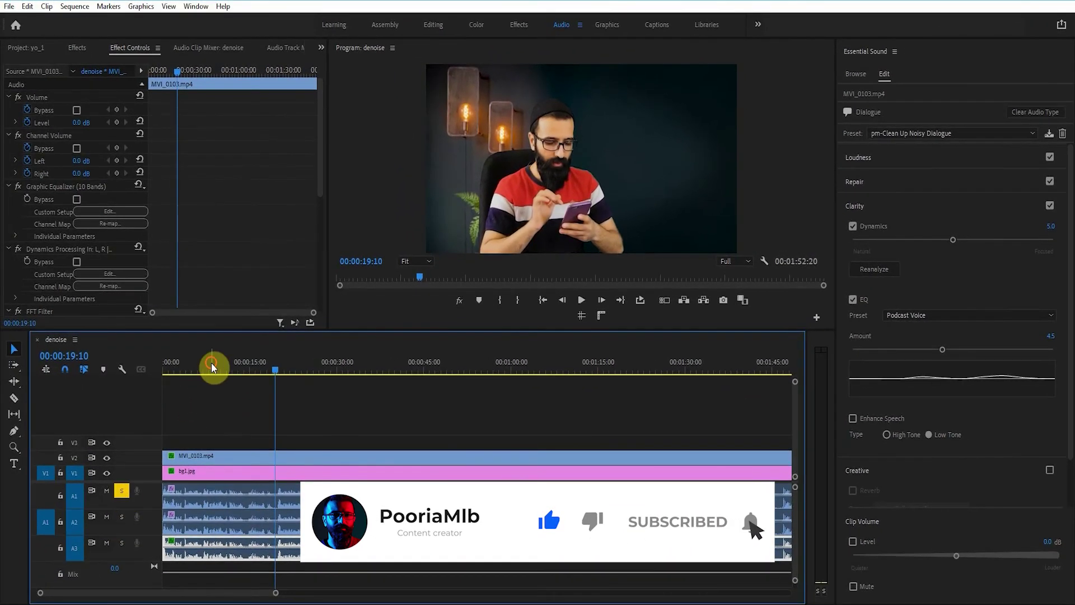
- Play the dialogue from about 8 seconds, then solo A2 and replay it from the start
click(211, 365)
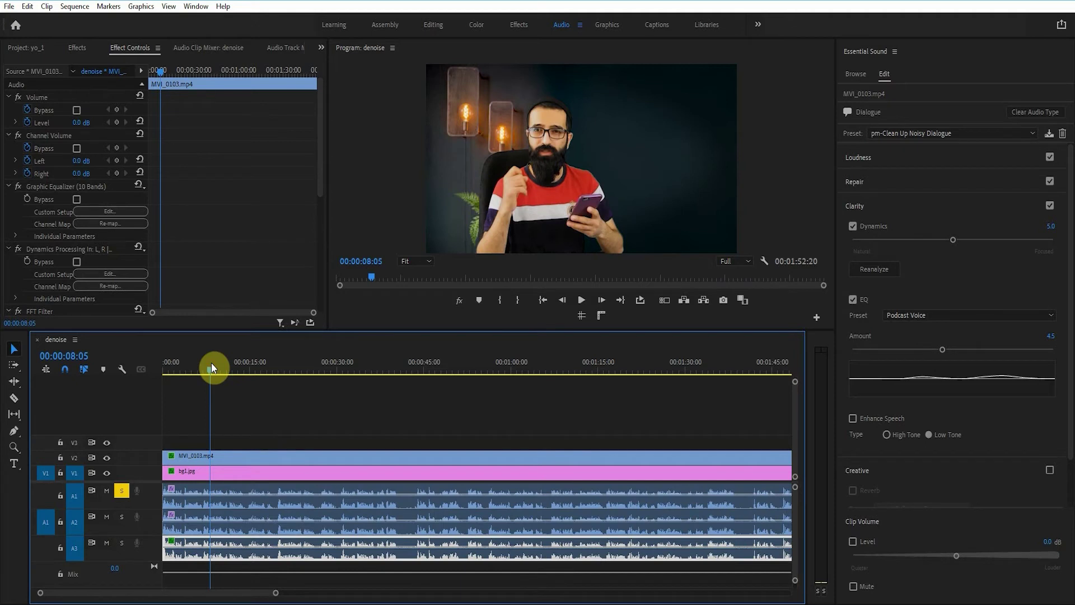
key(space)
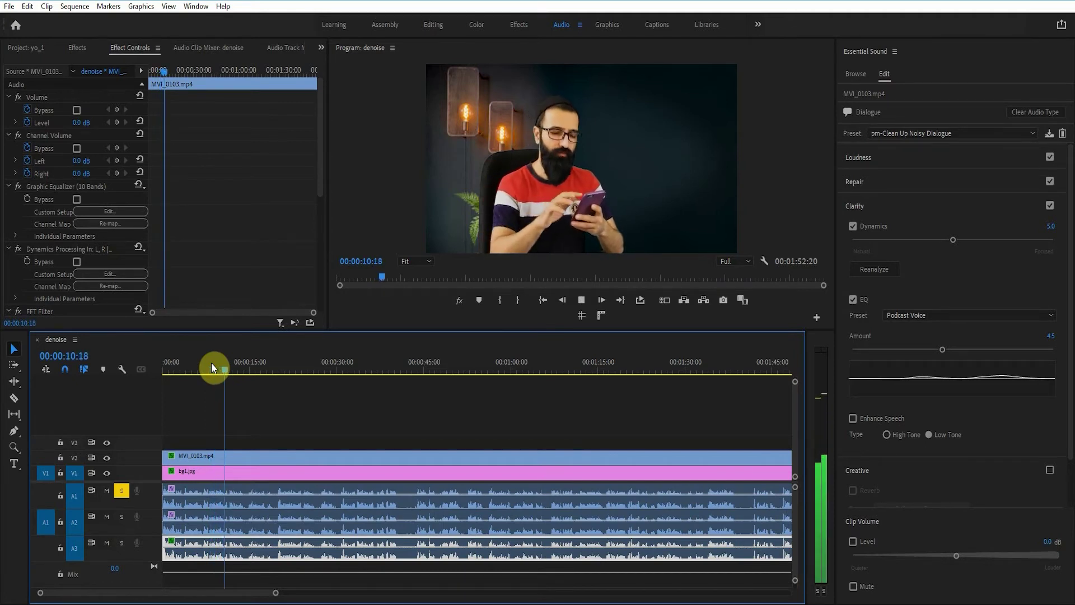
key(space)
click(121, 517)
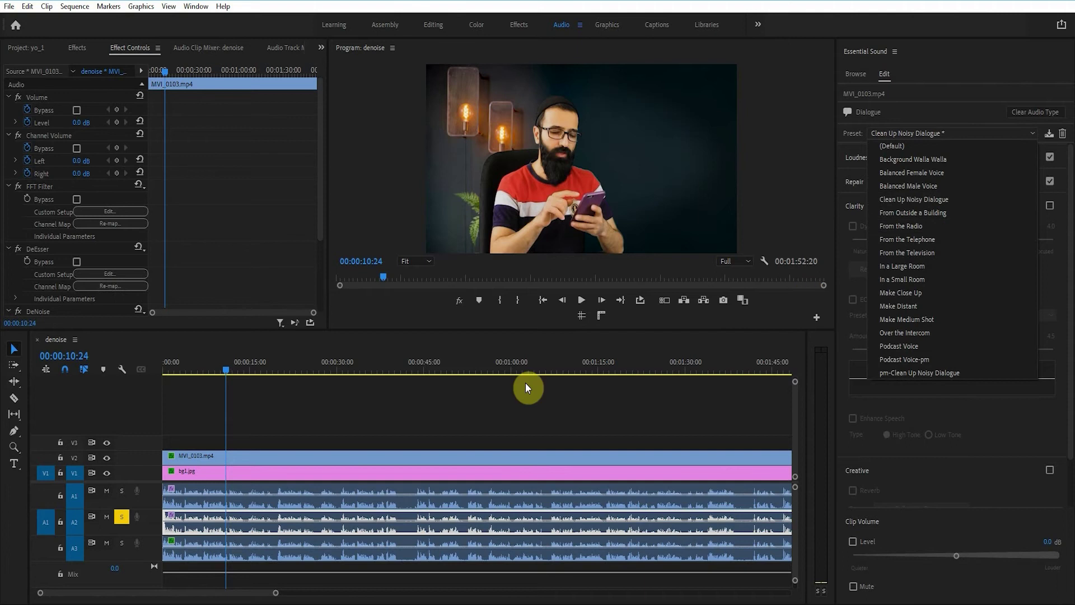
click(287, 413)
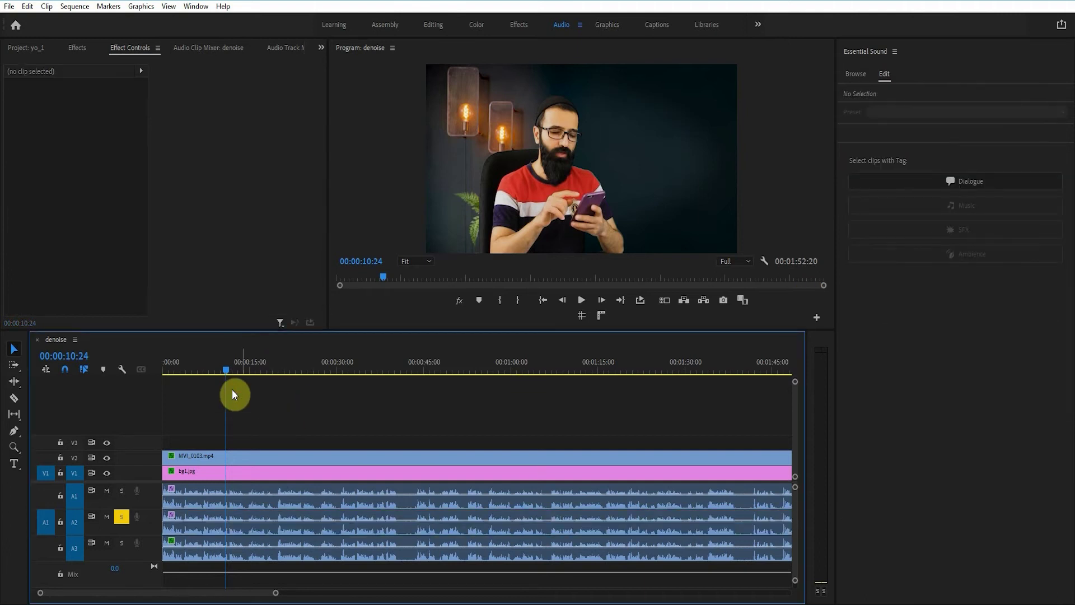
click(169, 371)
key(space)
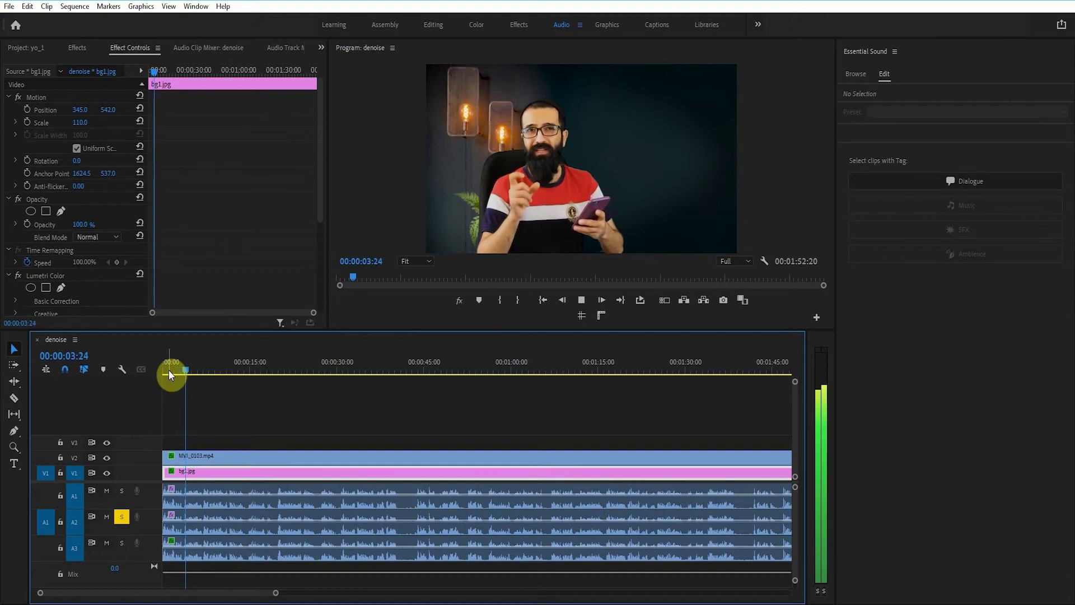
key(space)
- Solo track A3, select its clip and play it under the pm-Clean Up Noisy Dialogue preset
click(123, 516)
click(121, 543)
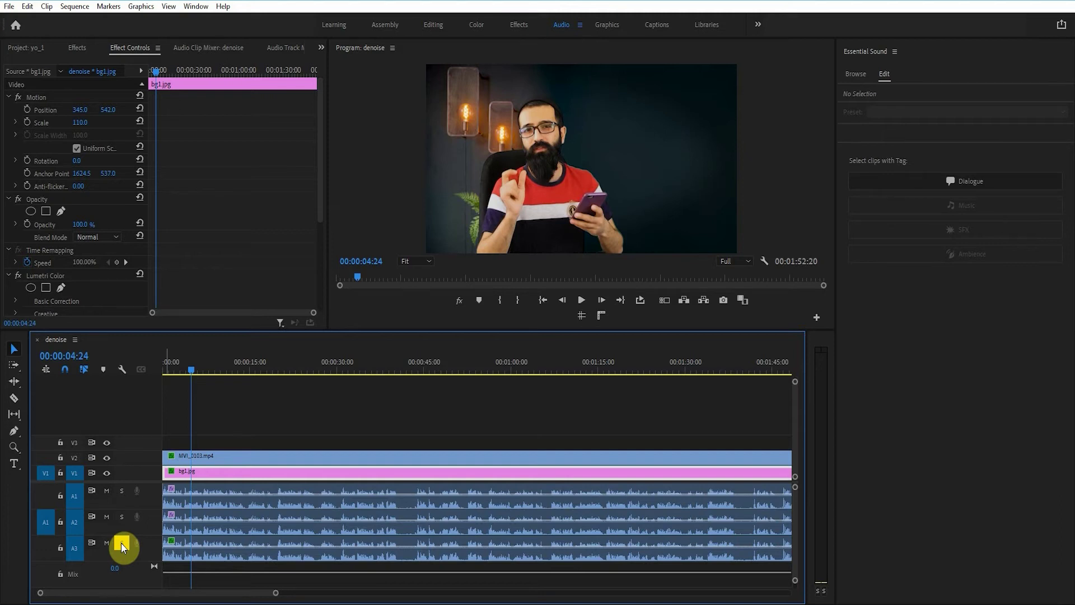
key(space)
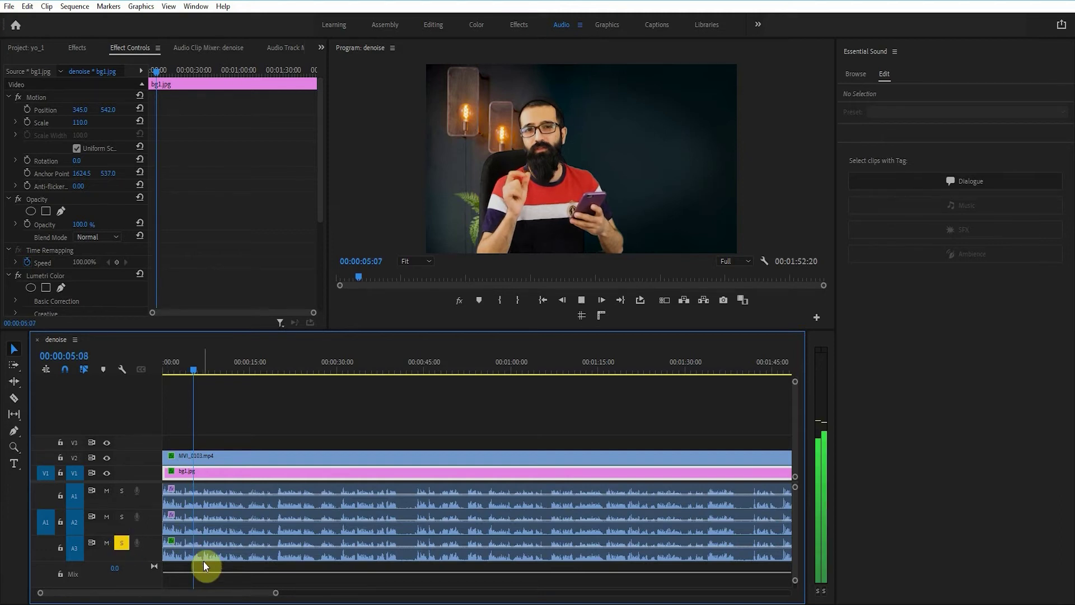
click(204, 555)
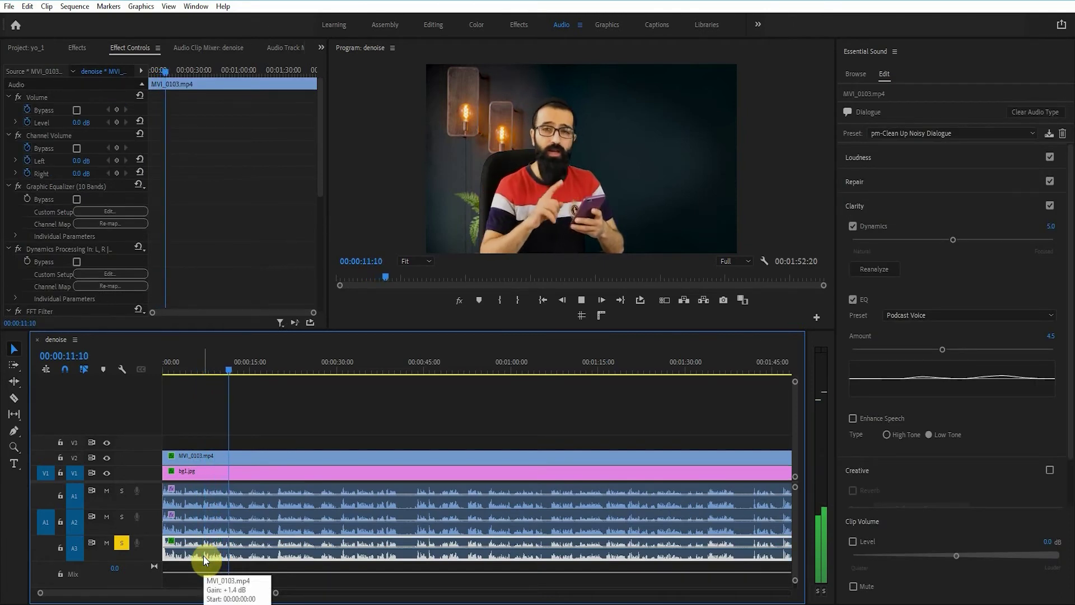
key(space)
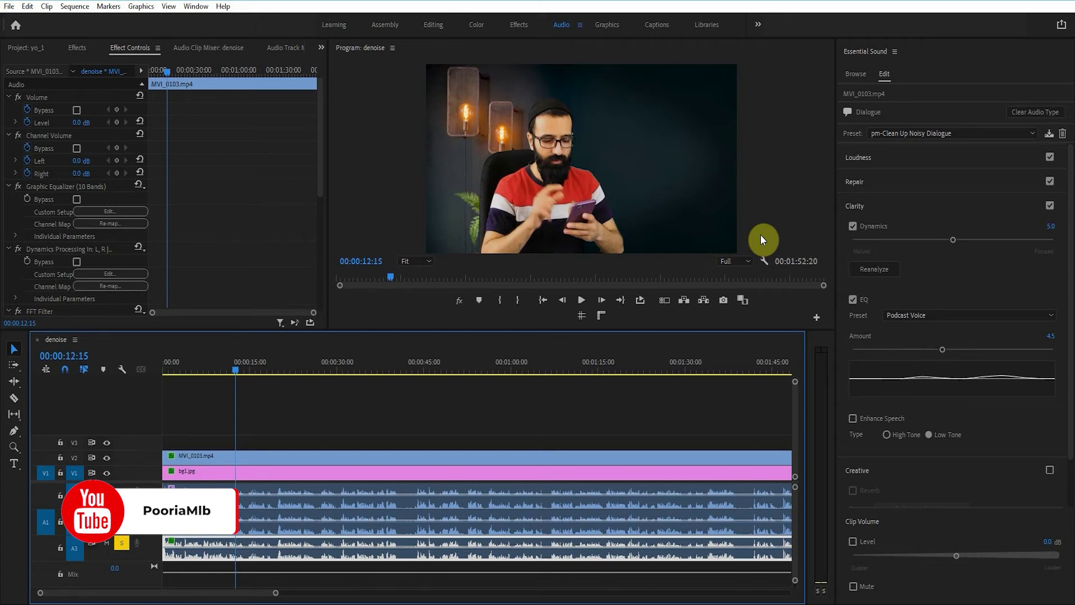
- Tune Repair to Reduce Noise 5.0, Reduce Rumble 2.2, DeEss 7.0, then cancel saving a preset
click(861, 184)
key(space)
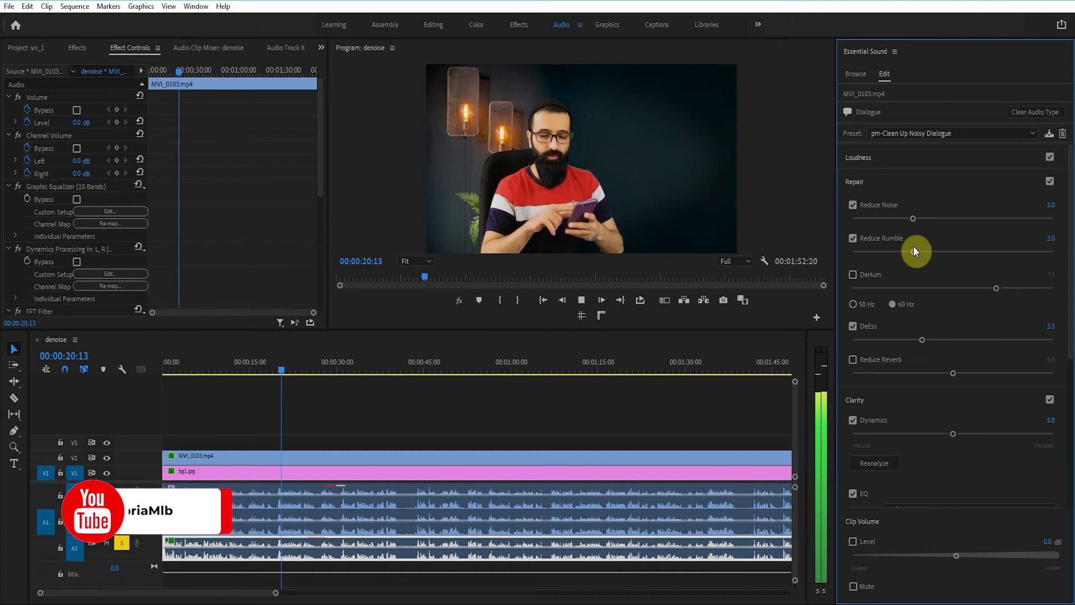
drag(1014, 341, 992, 339)
click(555, 362)
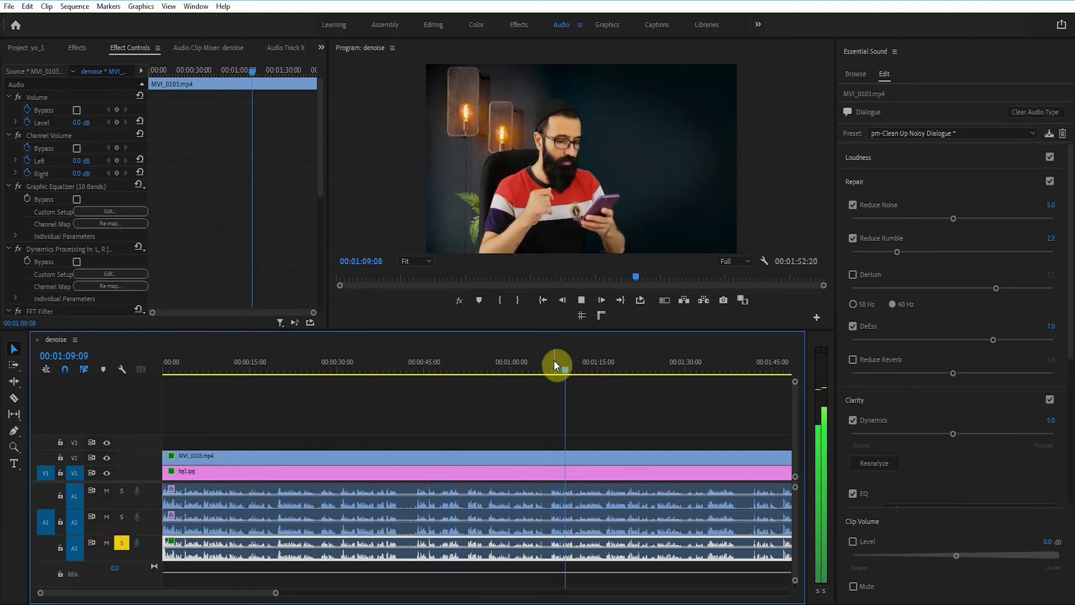
key(space)
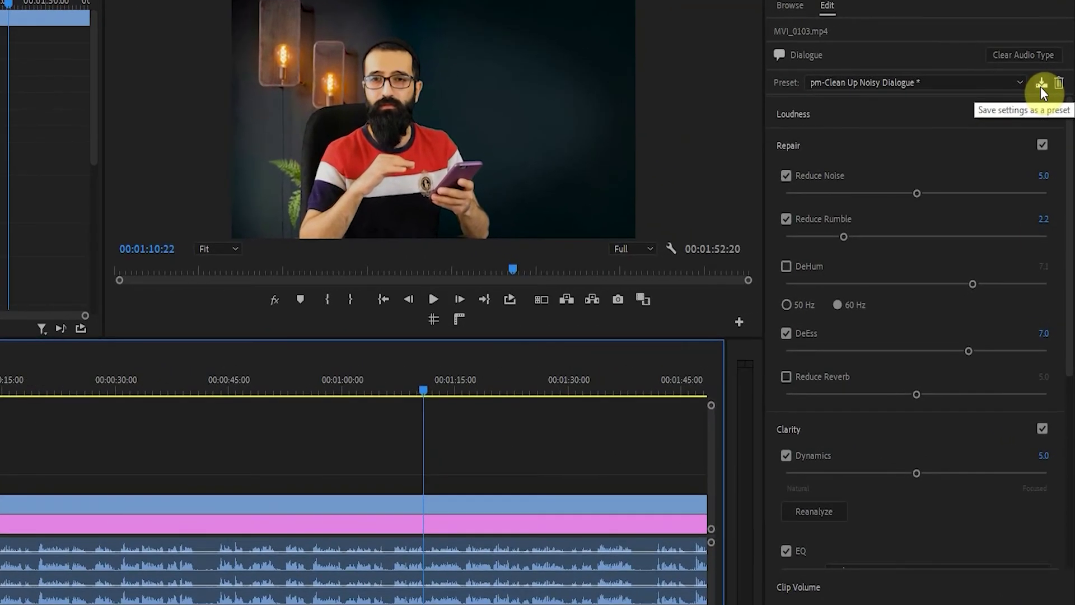
click(1041, 84)
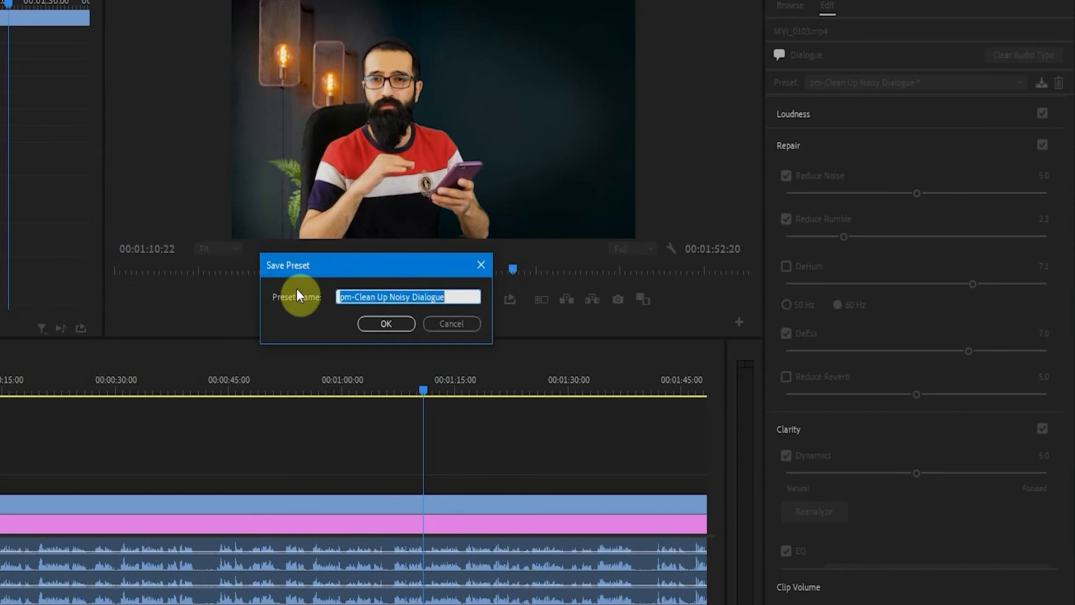
click(468, 330)
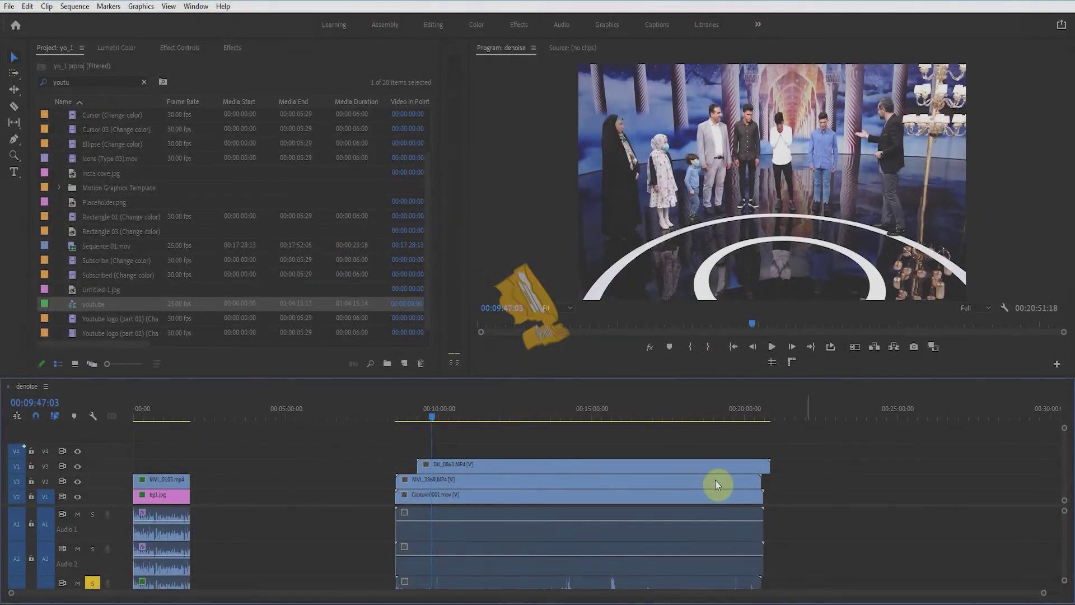
- Shift Capture0001.mov and its audio right into rough alignment near the 10-minute mark
drag(418, 494, 413, 494)
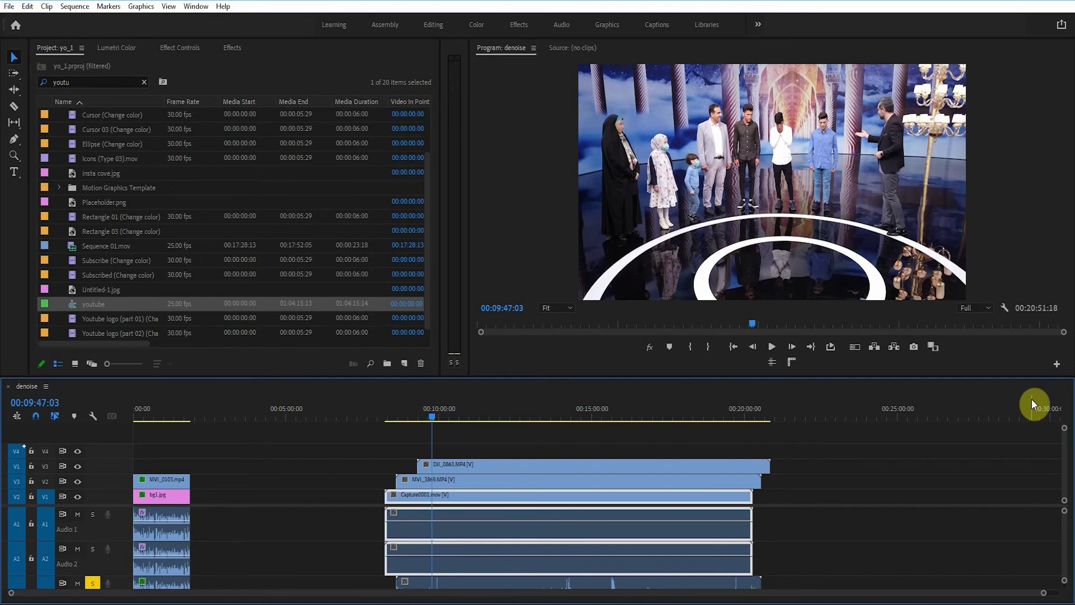
mouse_move(411, 416)
mouse_down()
mouse_move(392, 412)
mouse_move(431, 411)
mouse_up()
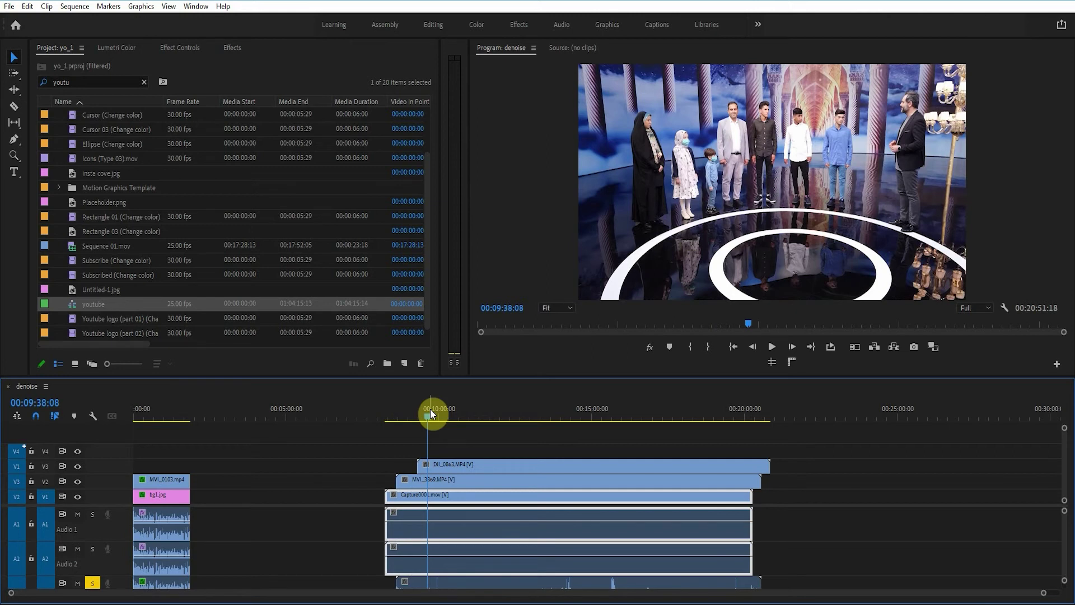
key(grave)
key(backslash)
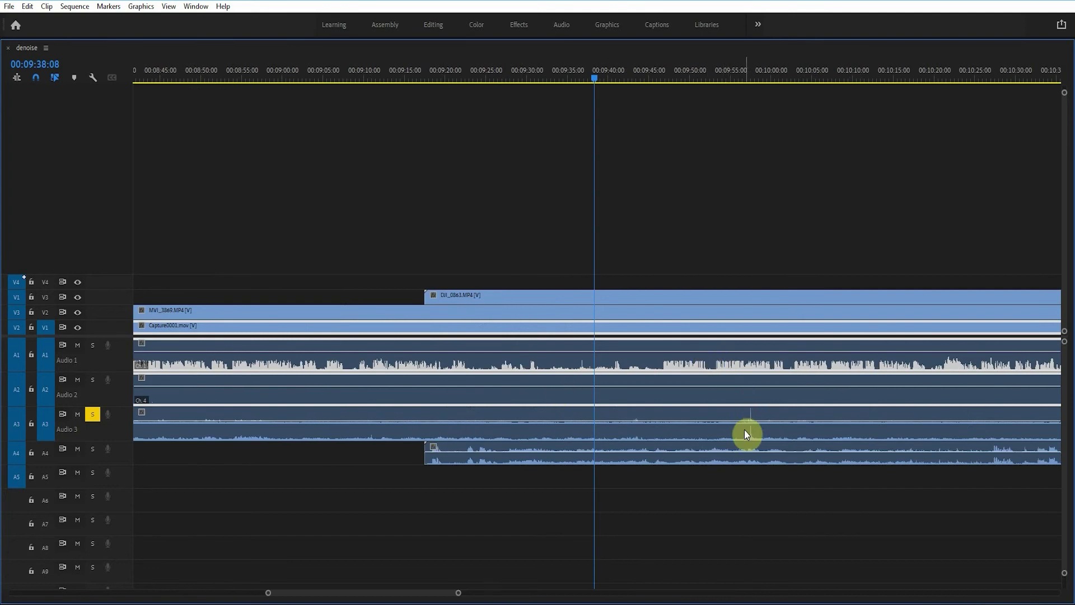
drag(651, 368, 778, 366)
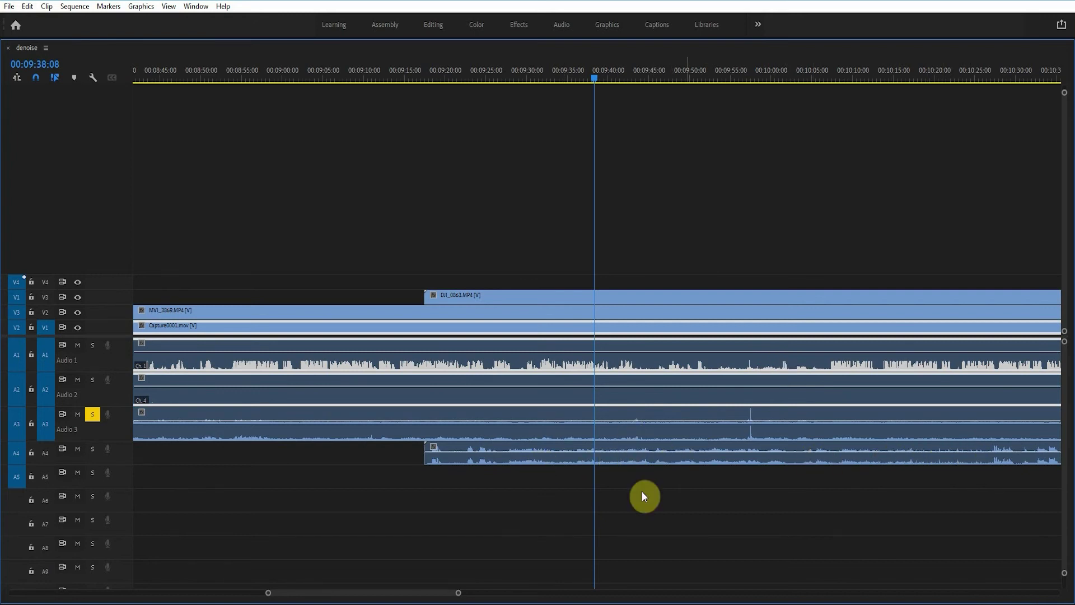
key(equal)
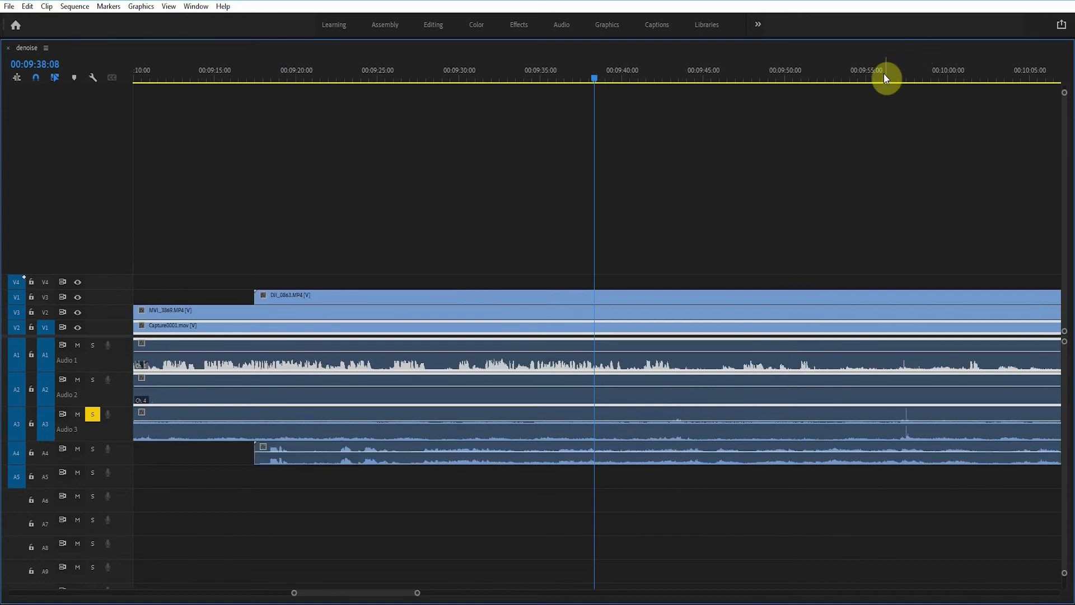
key(minus)
key(minus)
key(minus)
key(grave)
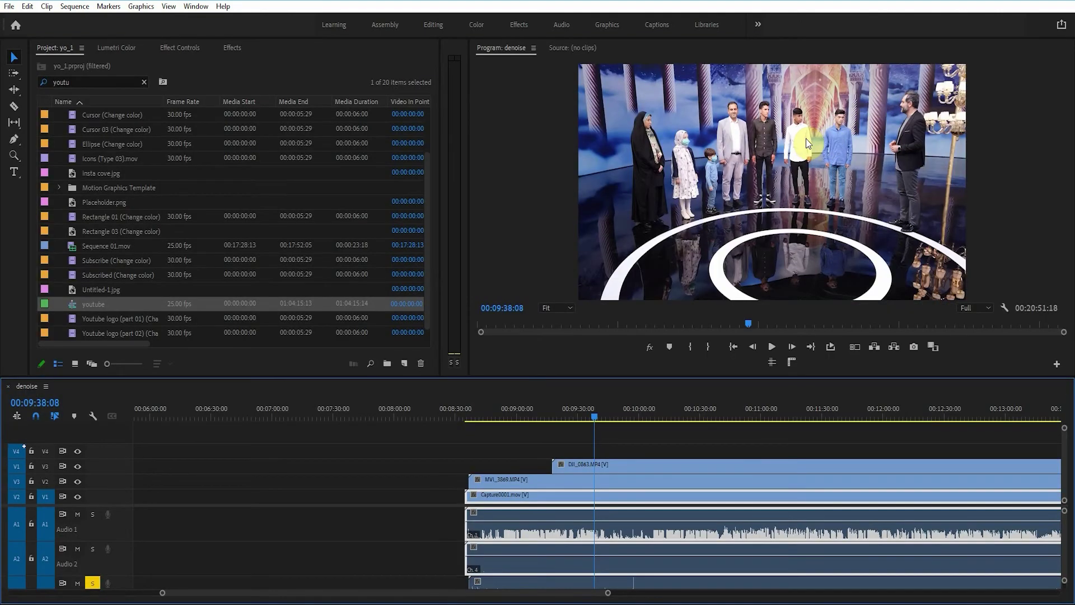
key(backslash)
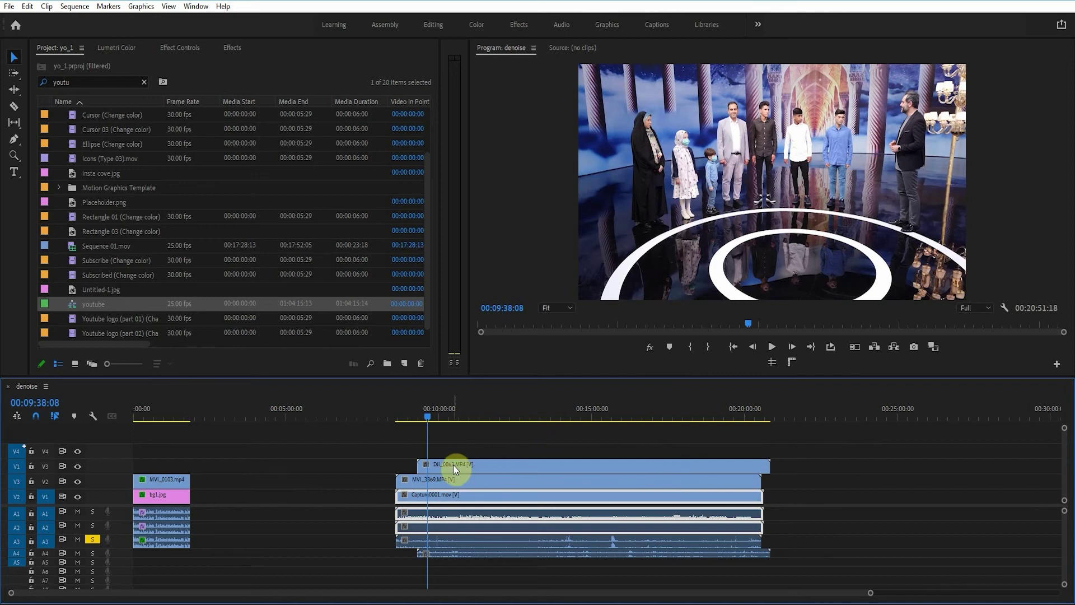
- Undo a trial move of DJI_0863, then select all three camera clips together
mouse_move(453, 464)
mouse_down()
mouse_move(810, 514)
mouse_move(806, 481)
mouse_up()
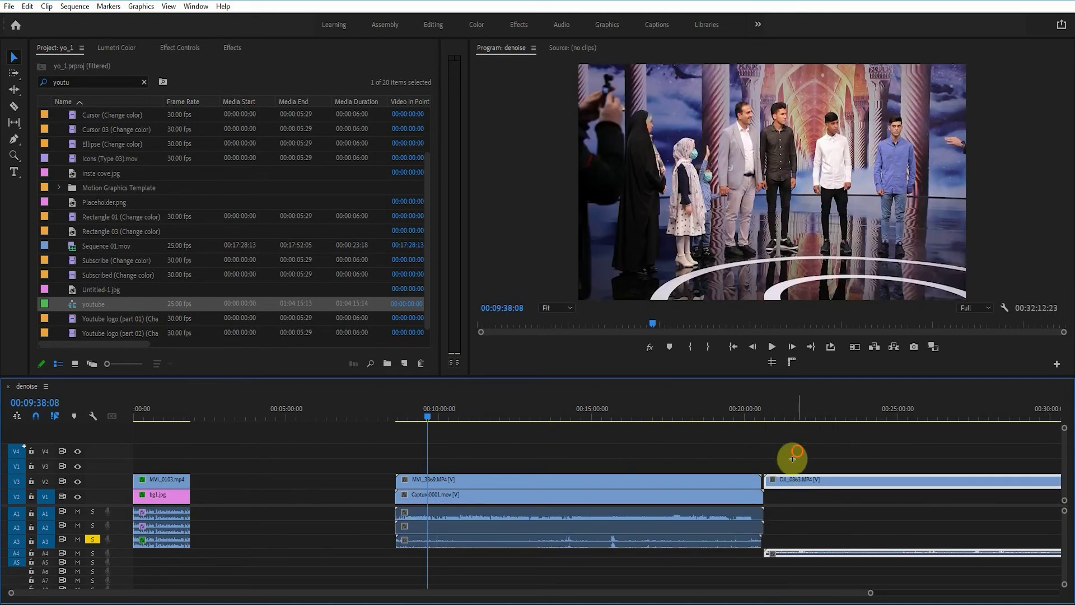
click(663, 510)
key(ctrl+z)
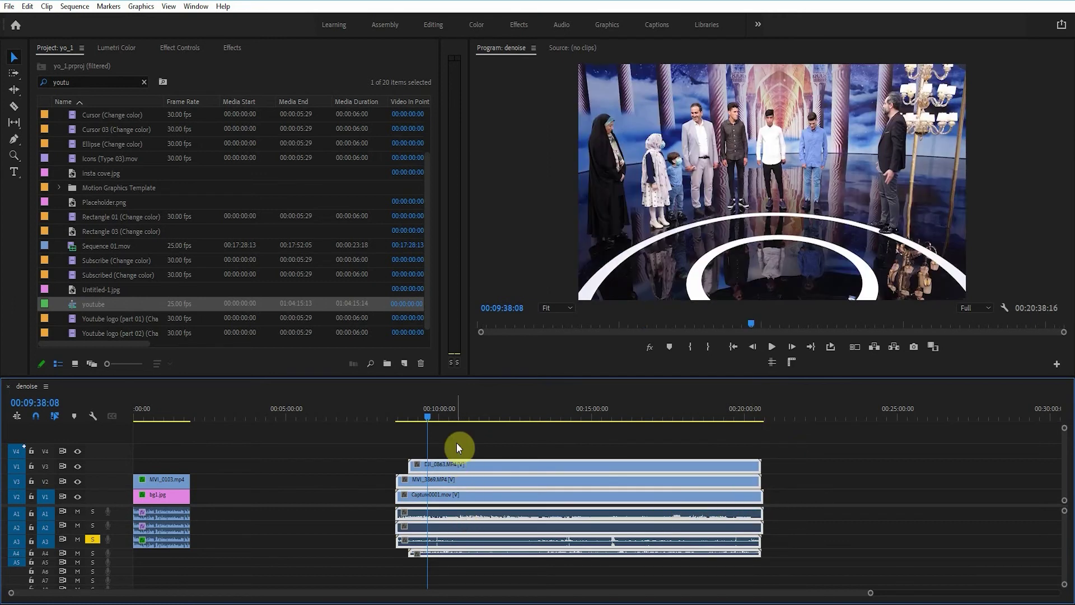
drag(472, 439, 456, 521)
- Synchronize the three selected camera clips using Audio as the sync point on track channel 1
right_click(468, 480)
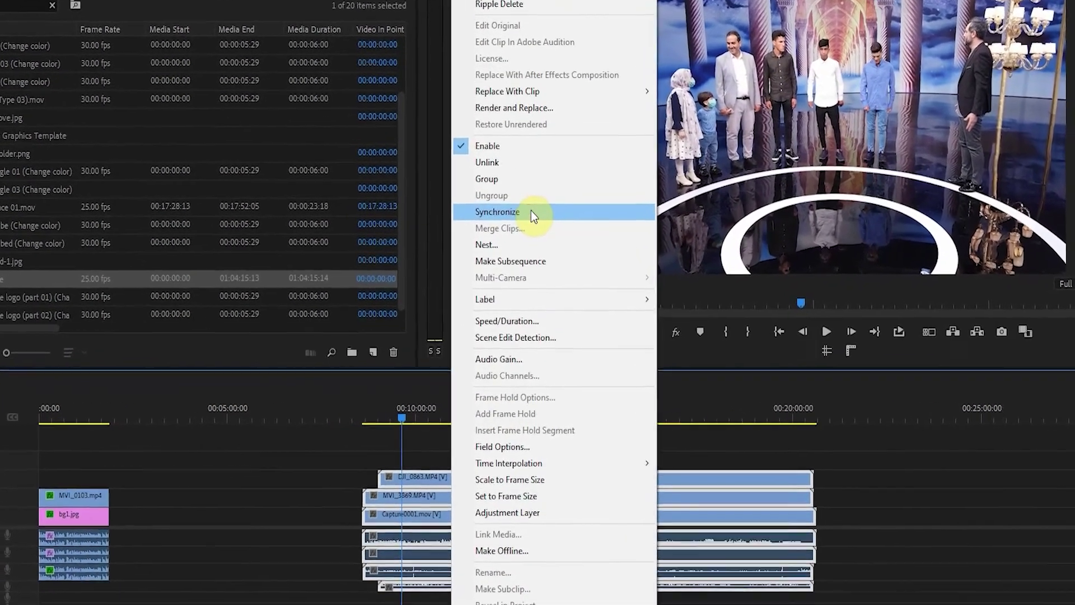
click(532, 237)
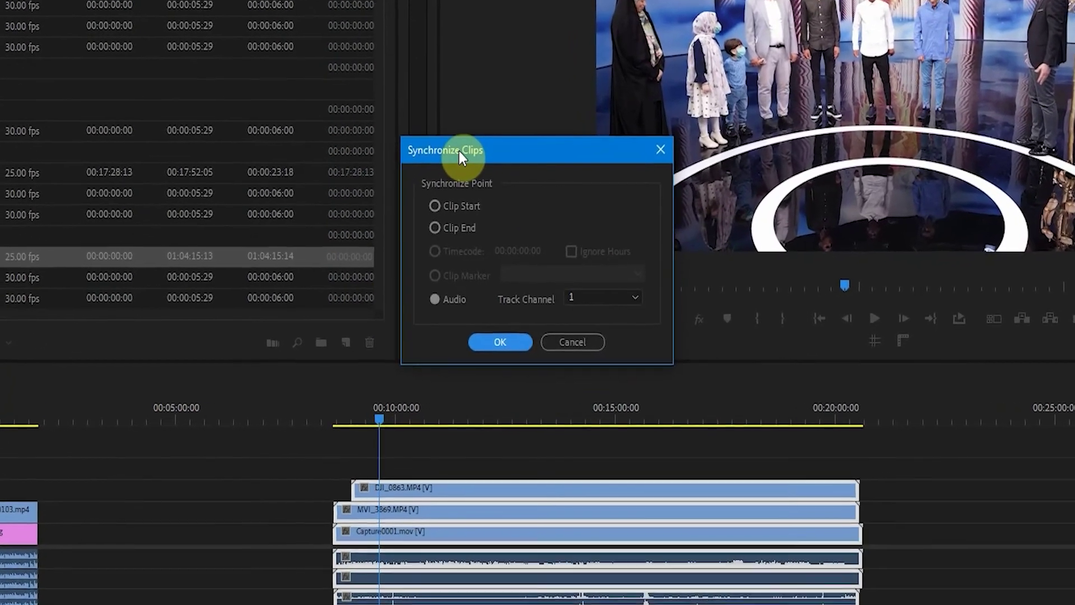
click(431, 199)
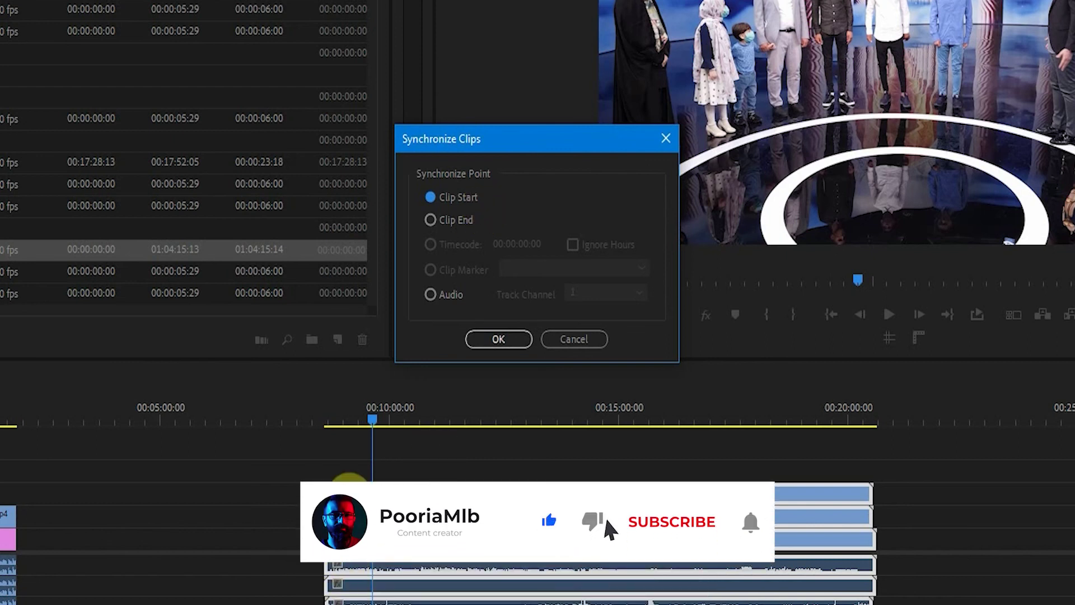
click(435, 220)
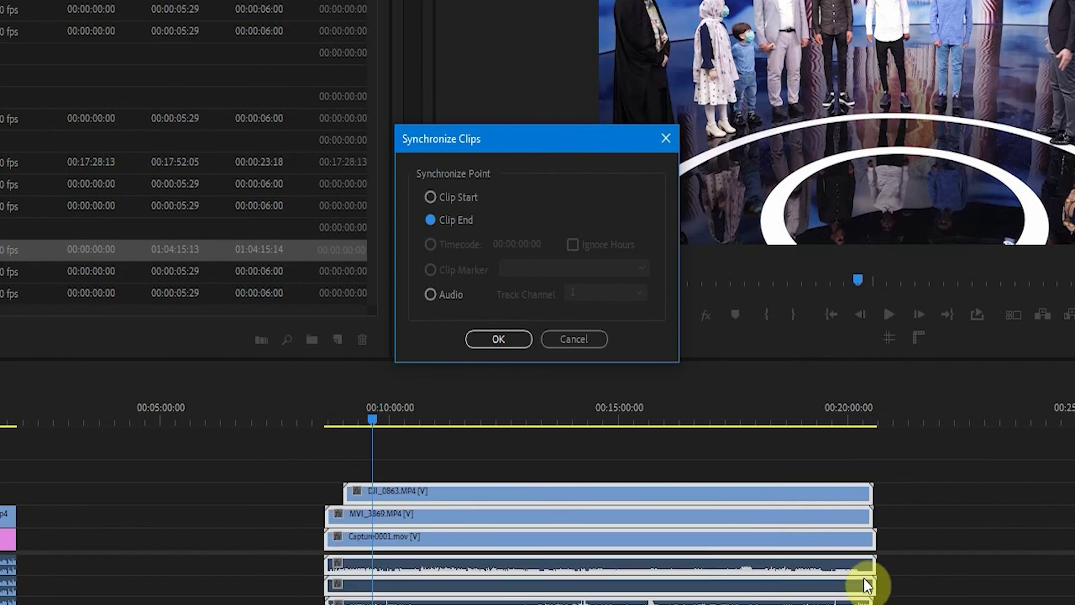
click(439, 295)
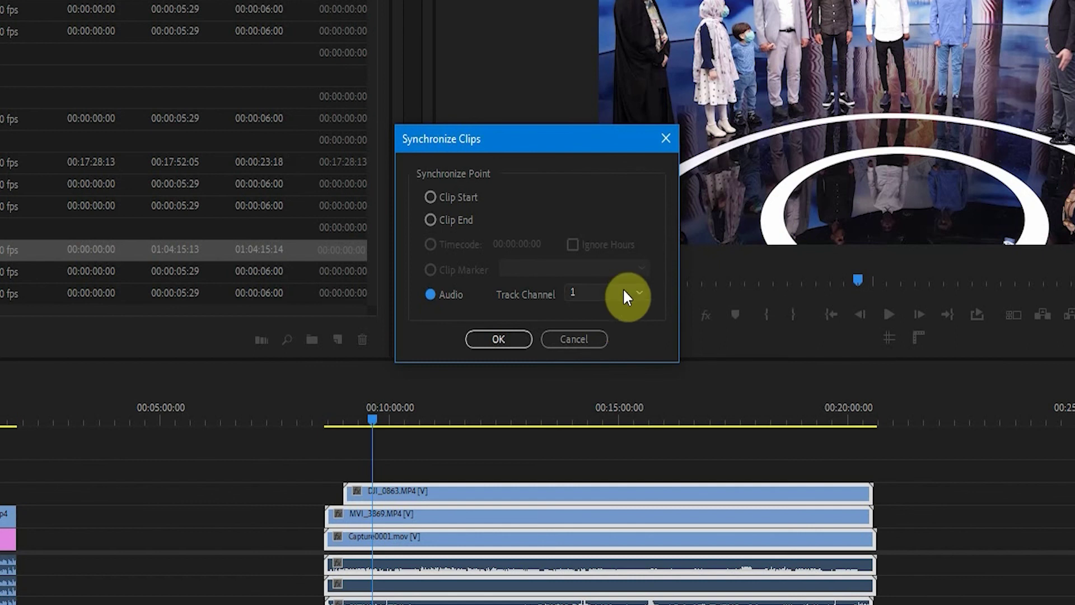
click(626, 295)
click(626, 295)
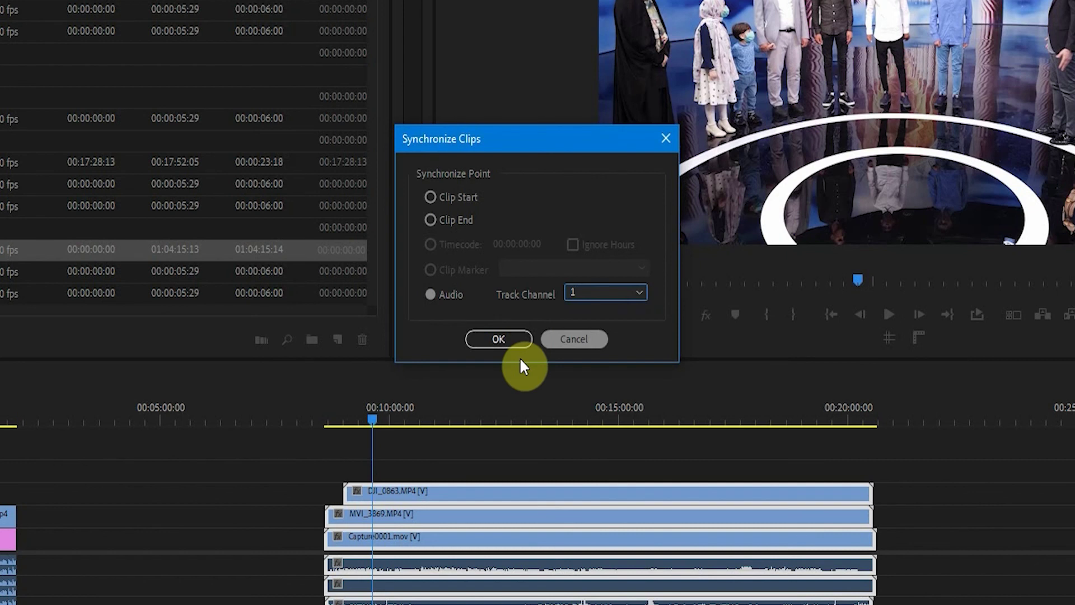
click(507, 340)
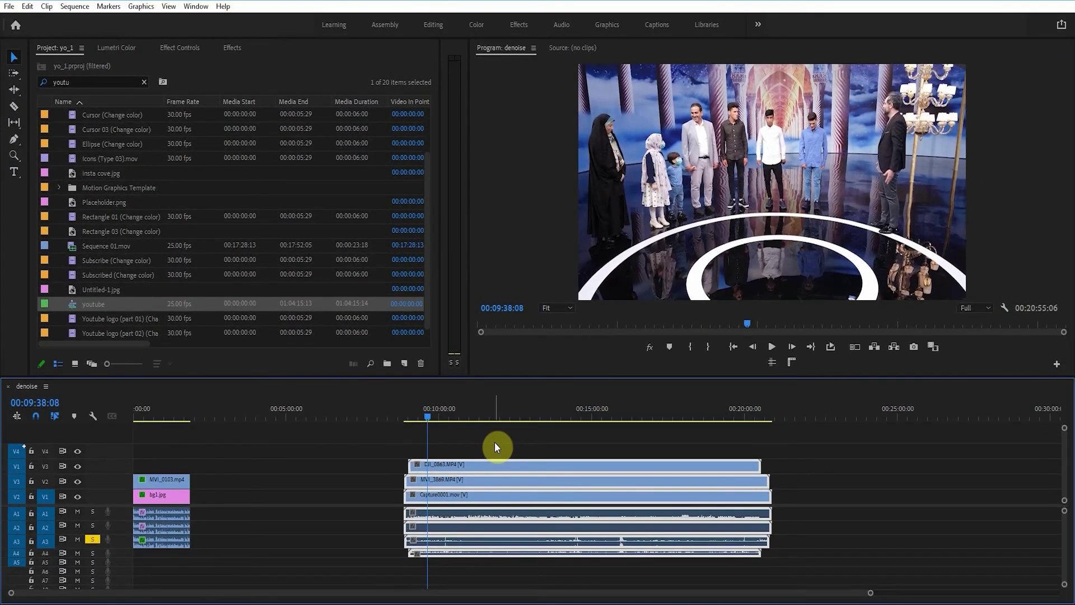
- Play back the zoomed-in timeline to check the clips are in sync
click(466, 442)
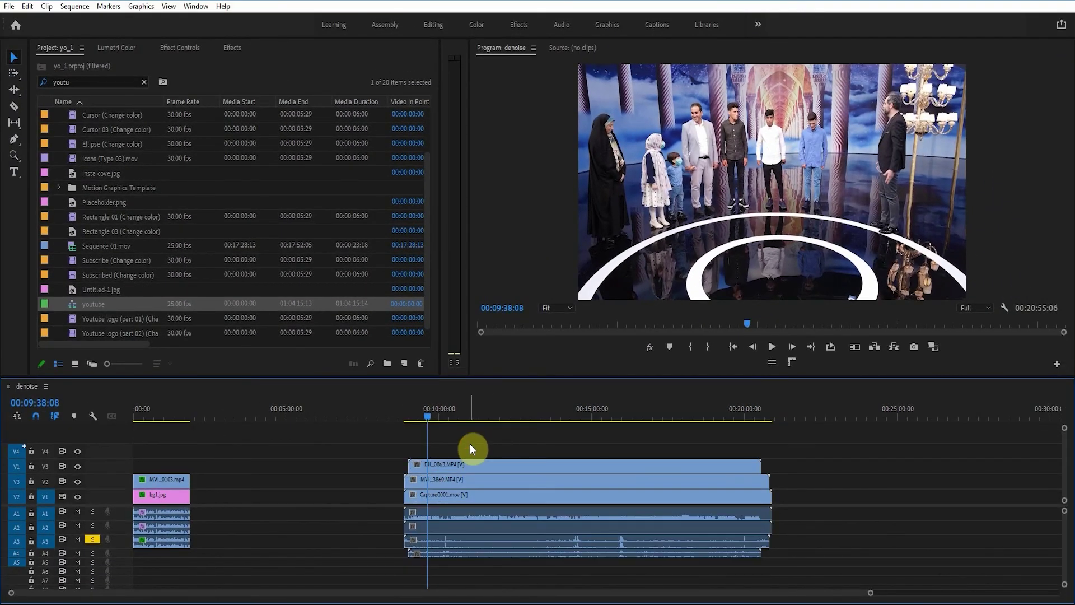
key(space)
key(equal)
key(equal)
key(equal)
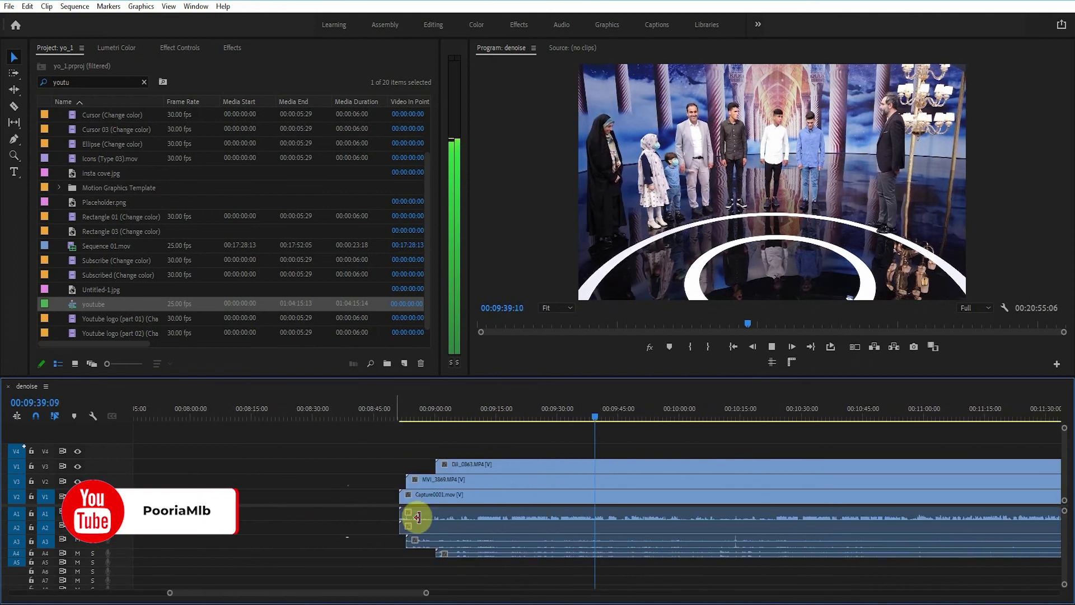
key(equal)
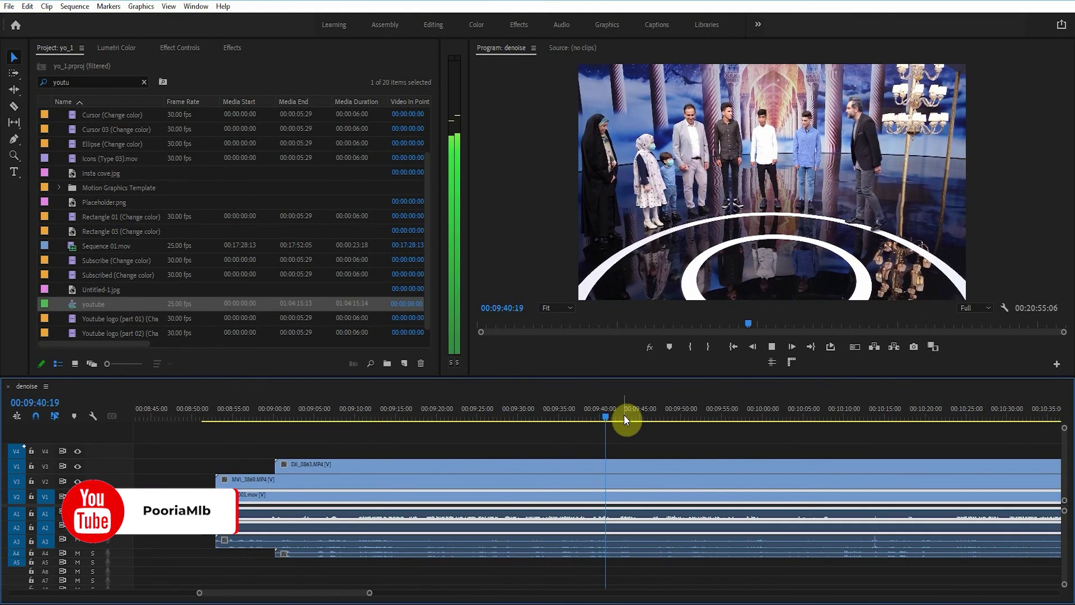
key(space)
- Delete the extra A3 and A4 audio clips from the lower tracks
click(600, 523)
mouse_move(674, 566)
mouse_down()
mouse_move(622, 543)
mouse_move(644, 546)
mouse_up()
click(651, 565)
key(Delete)
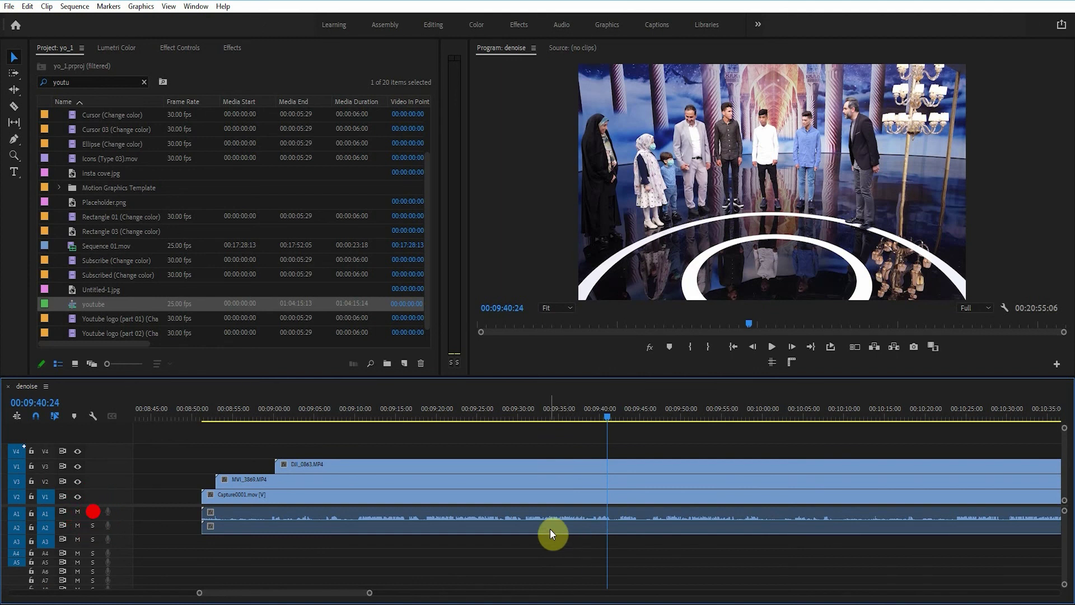
- Disable the DJI_0863 and MVI_3869 clips so Capture0001 shows through
key(space)
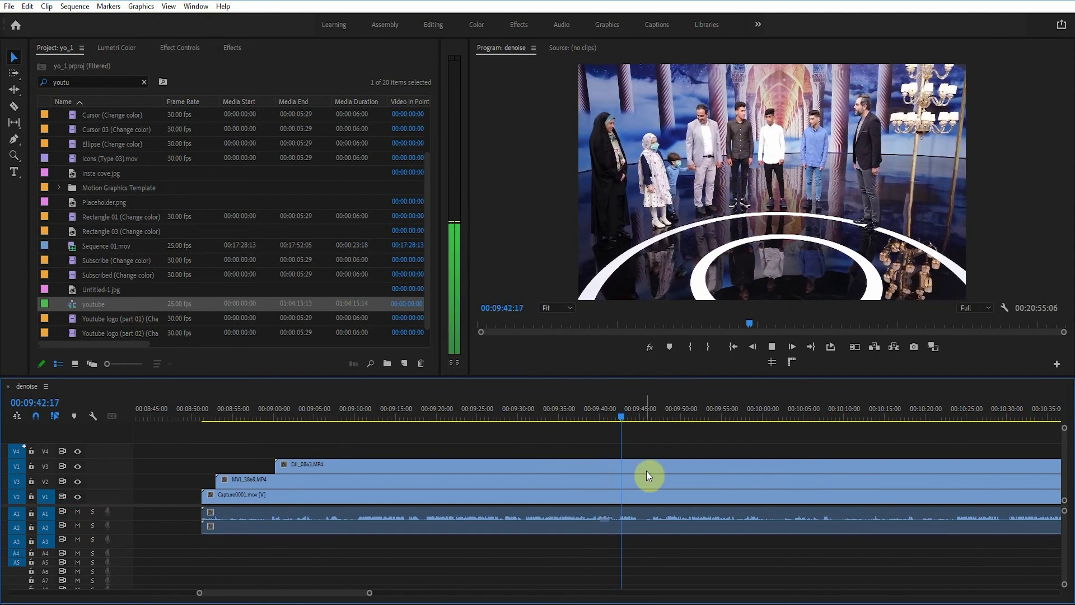
click(645, 463)
key(shift+e)
key(space)
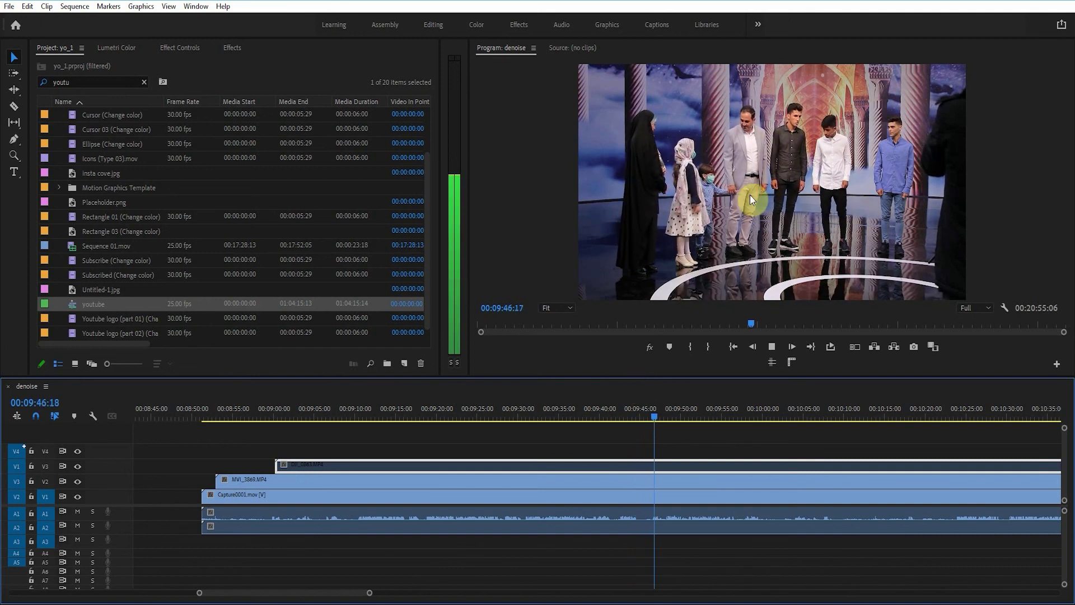
click(646, 482)
key(shift+e)
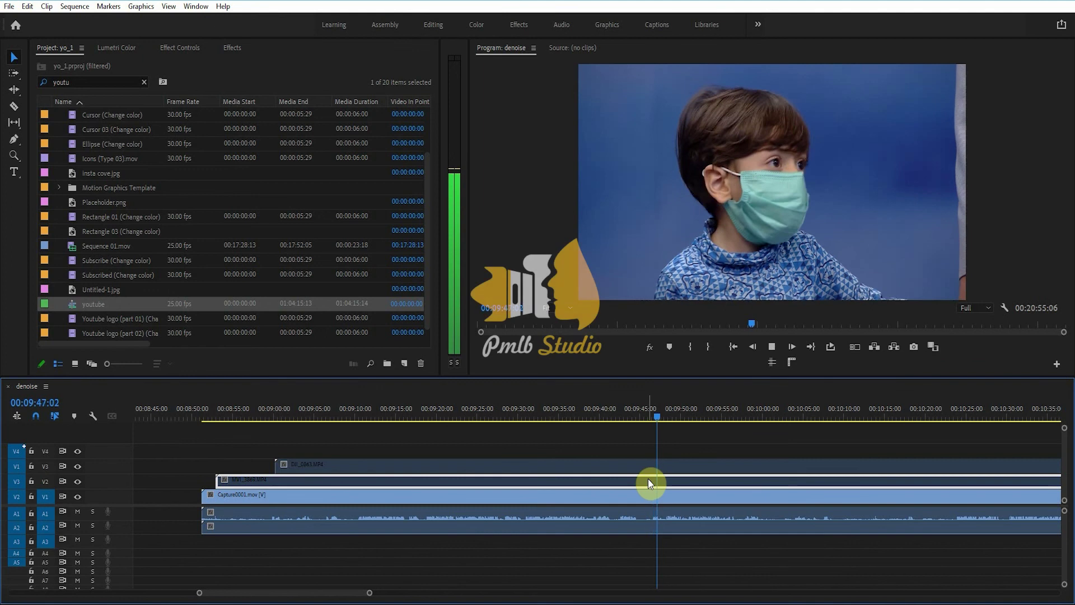